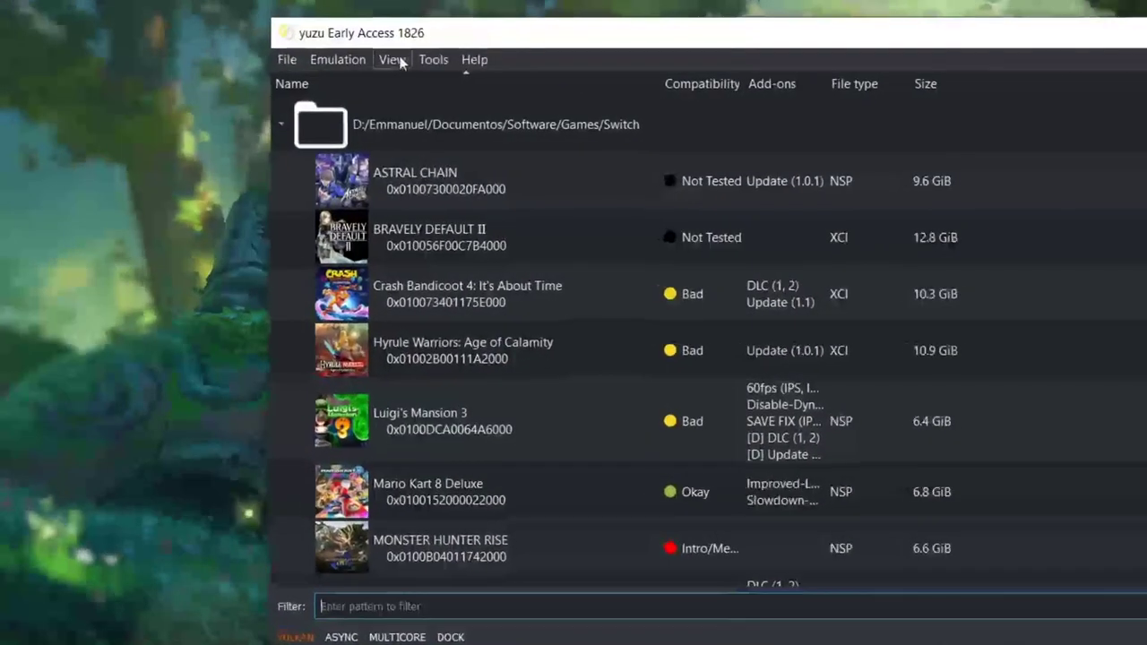
Open the emulator's configuration and review the General, System and CPU settings, including the CPU accuracy options.
{"action": "left_click", "coordinate": [338, 59]}
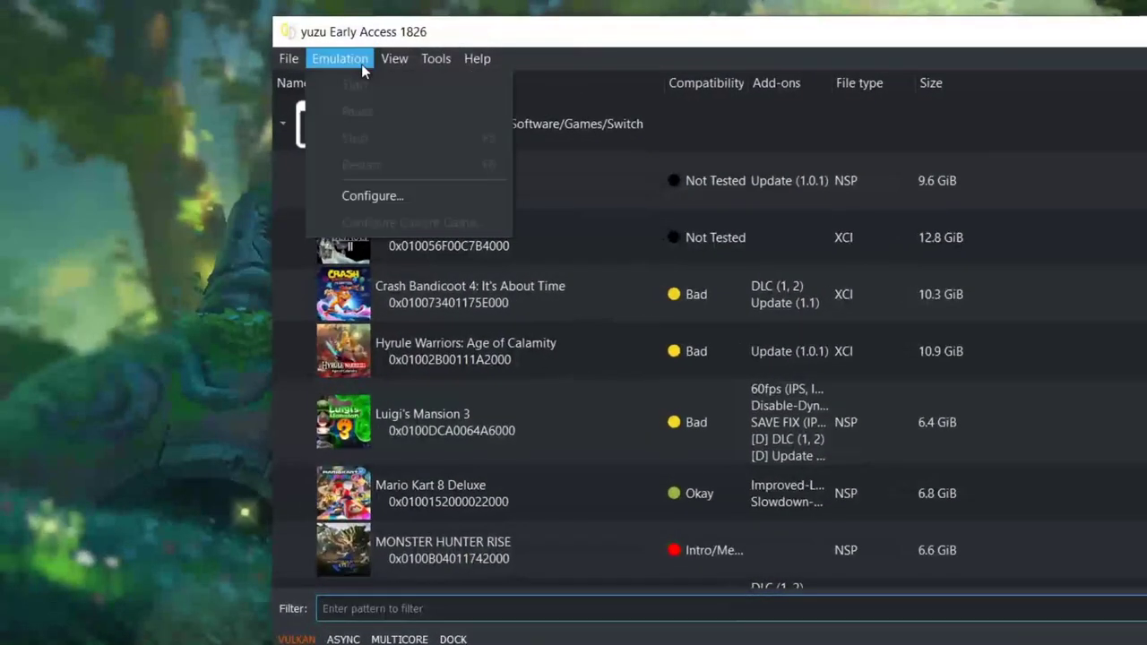
{"action": "left_click", "coordinate": [398, 191]}
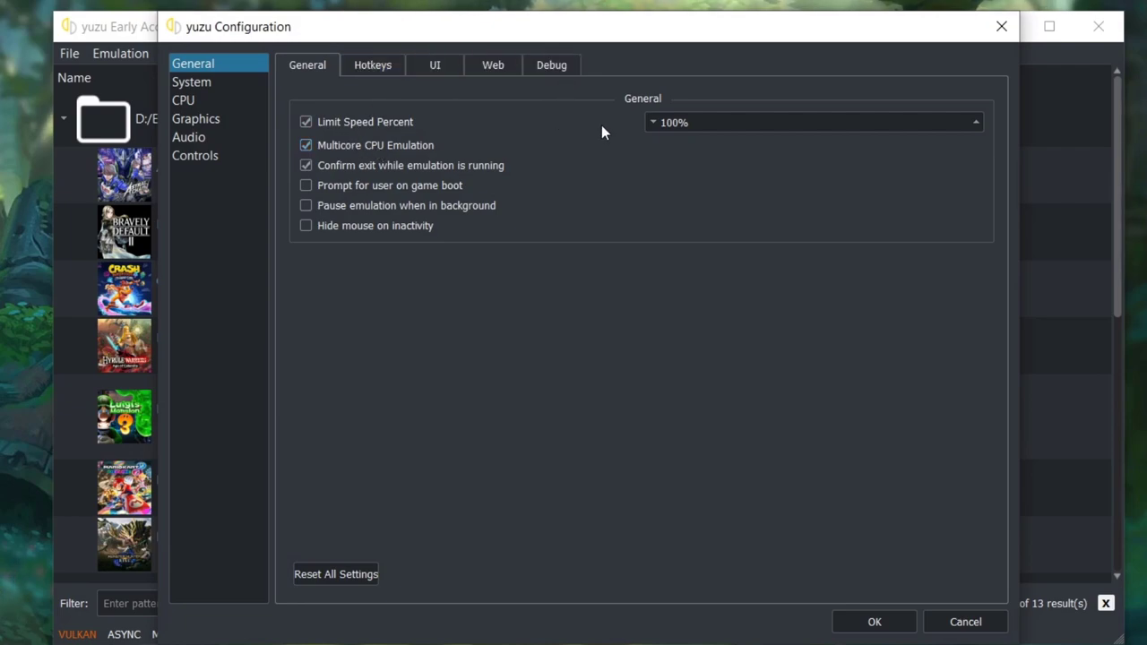
{"action": "left_click", "coordinate": [191, 83]}
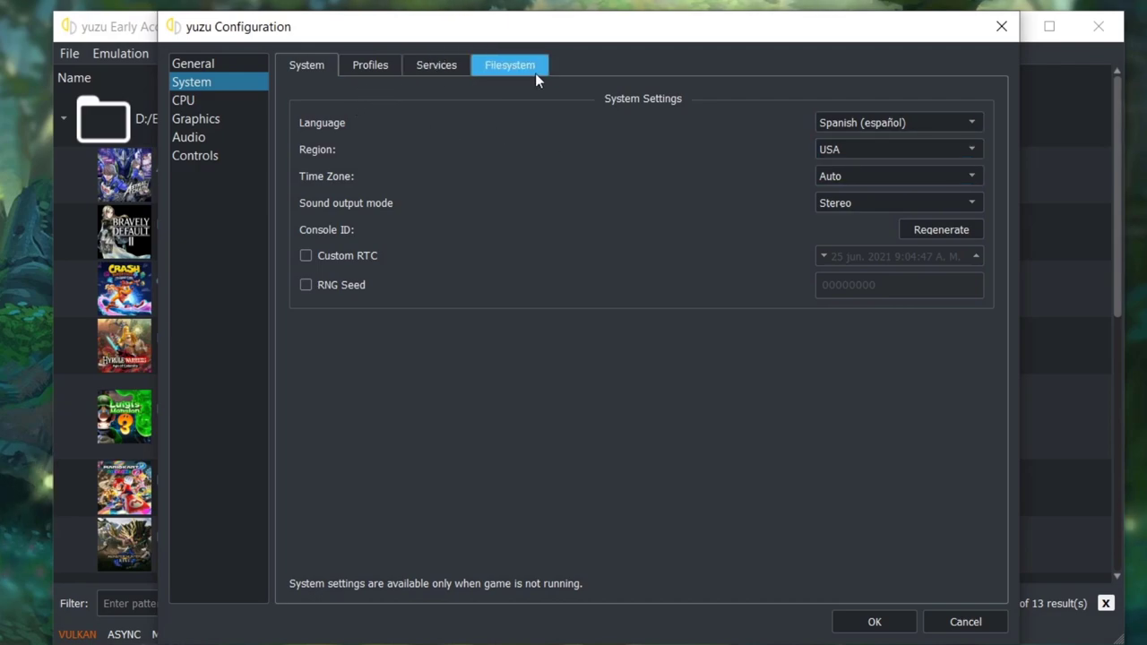
{"action": "left_click", "coordinate": [226, 103]}
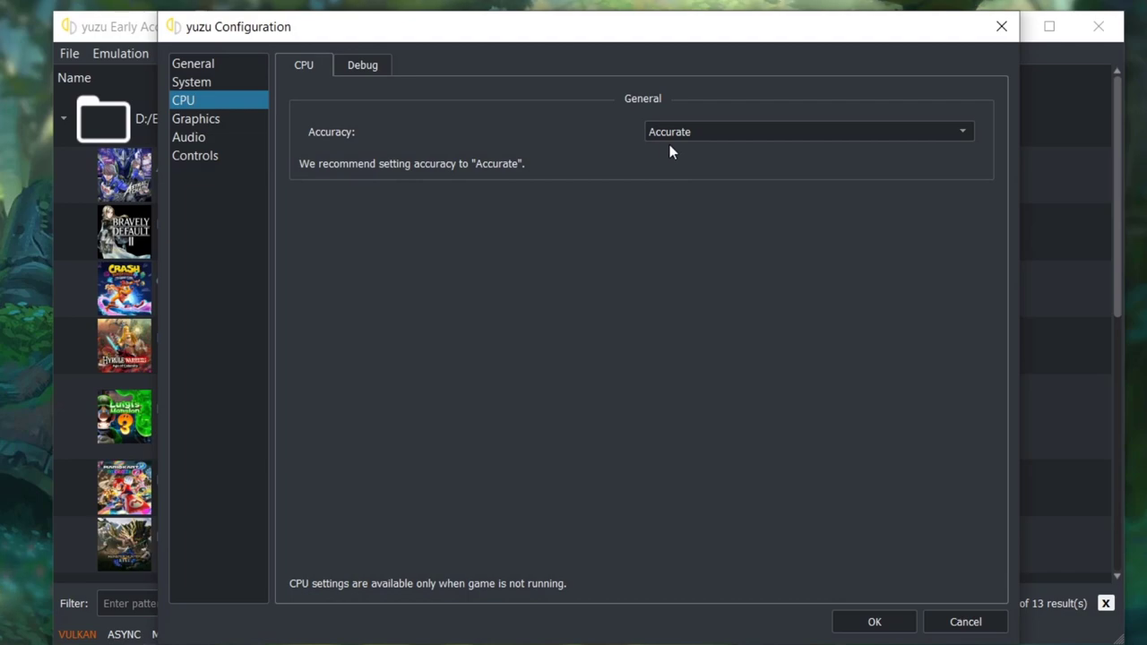
{"action": "left_click", "coordinate": [710, 132]}
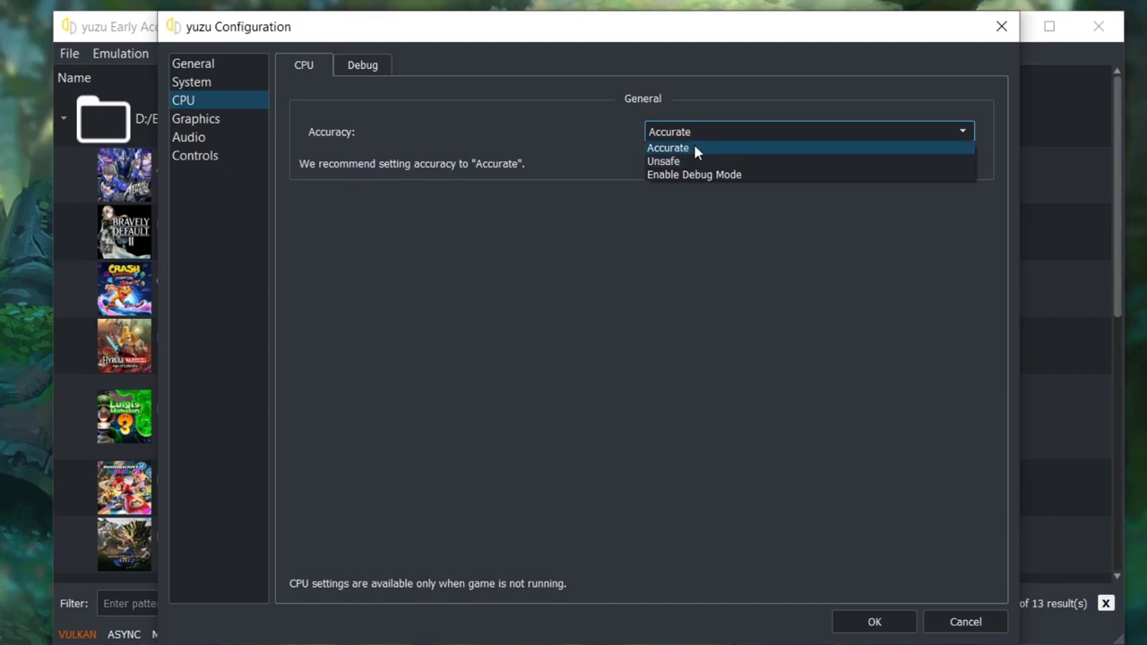
{"action": "left_click", "coordinate": [651, 269]}
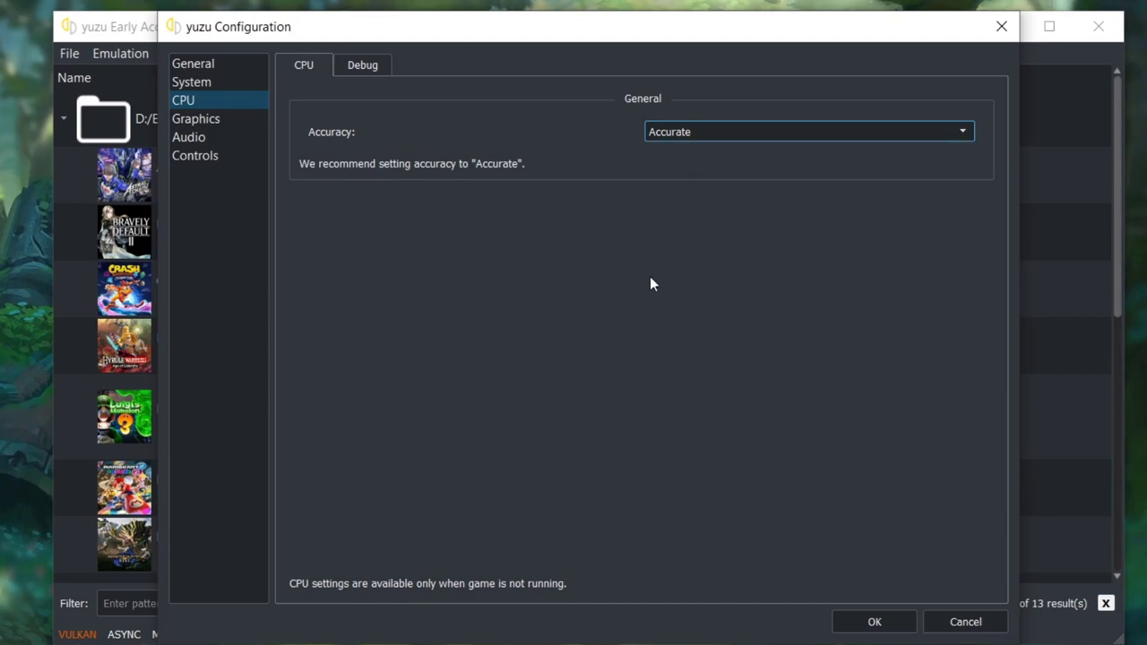
Review the Graphics settings, including the API choices, and the advanced framerate limit and shader options.
{"action": "left_click", "coordinate": [201, 123]}
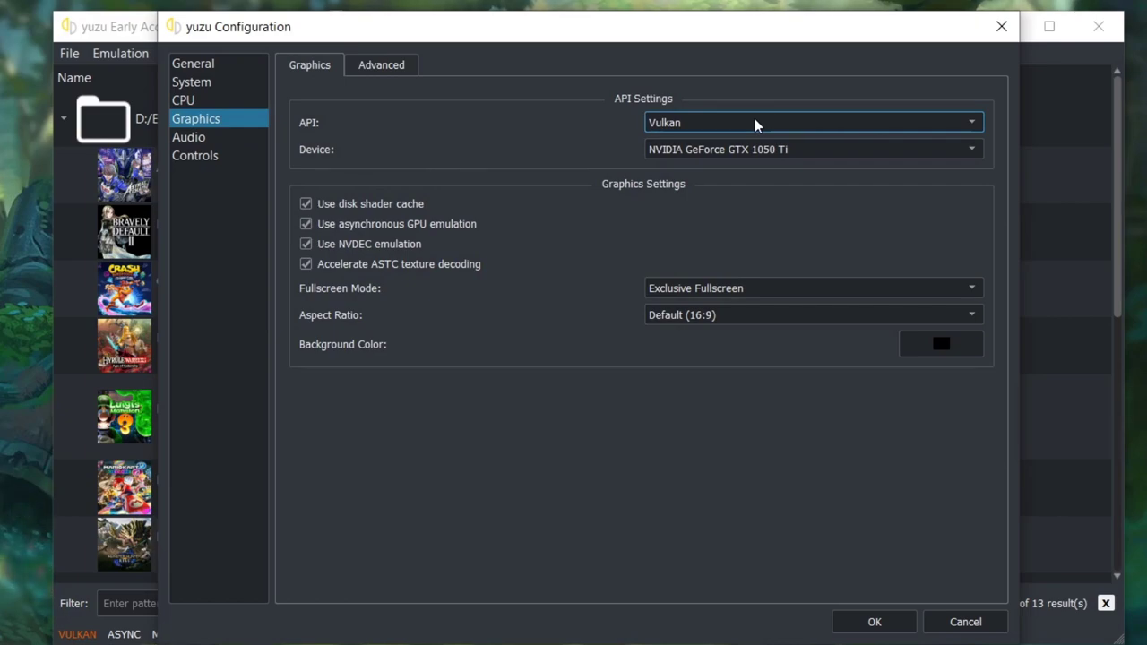
{"action": "left_click", "coordinate": [699, 127]}
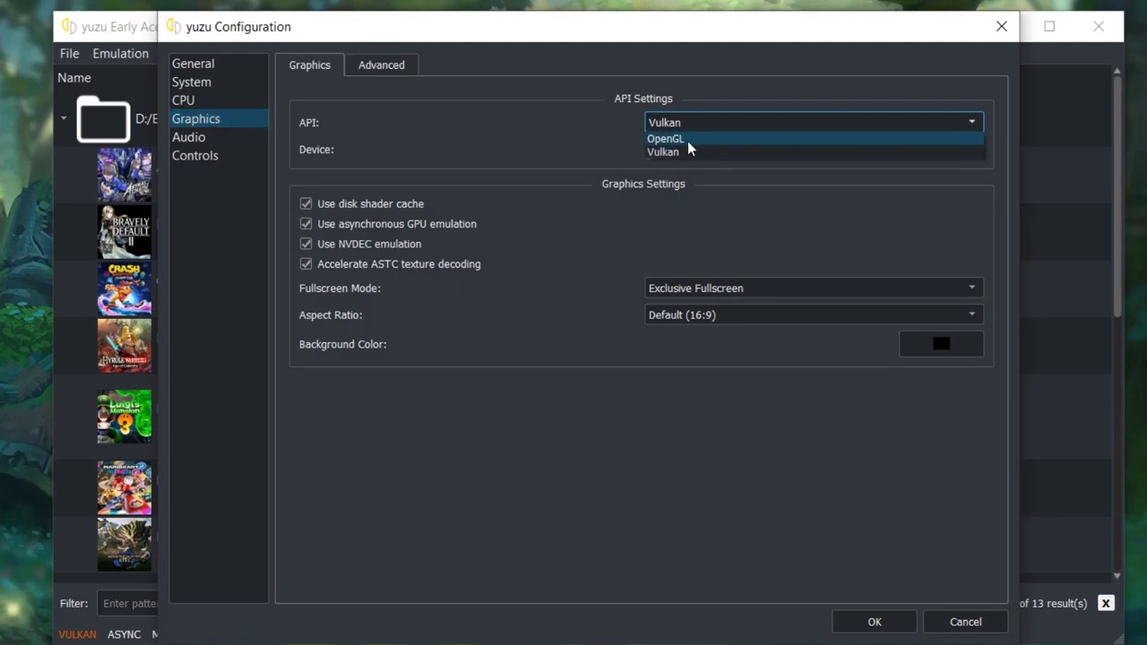
{"action": "left_click", "coordinate": [603, 142]}
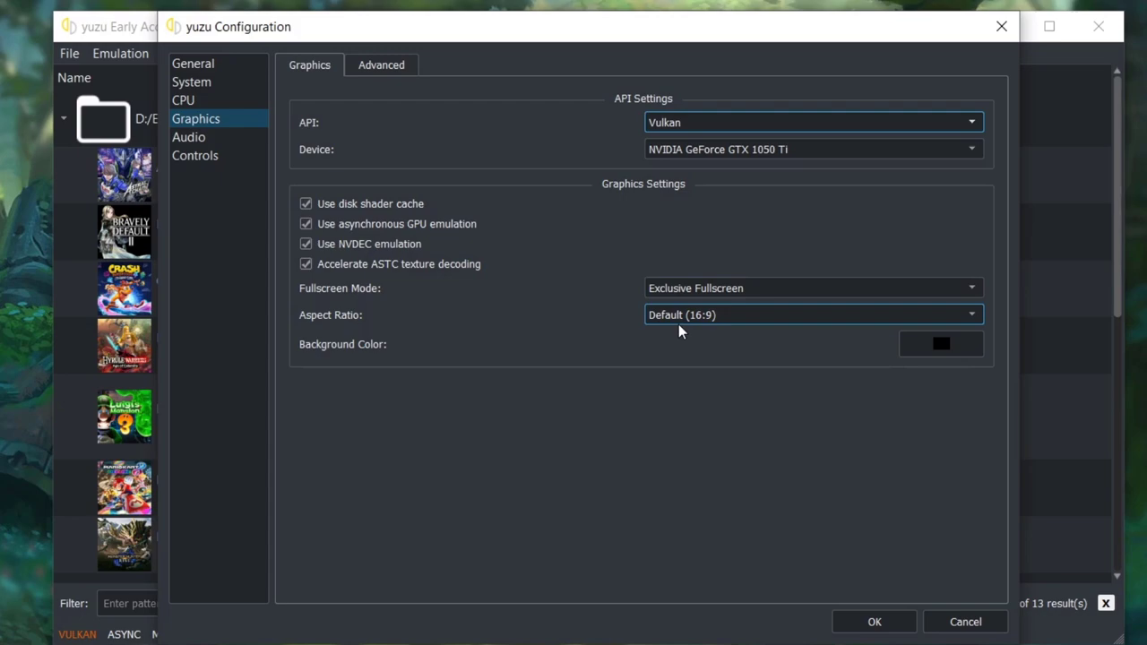
{"action": "left_click", "coordinate": [379, 67]}
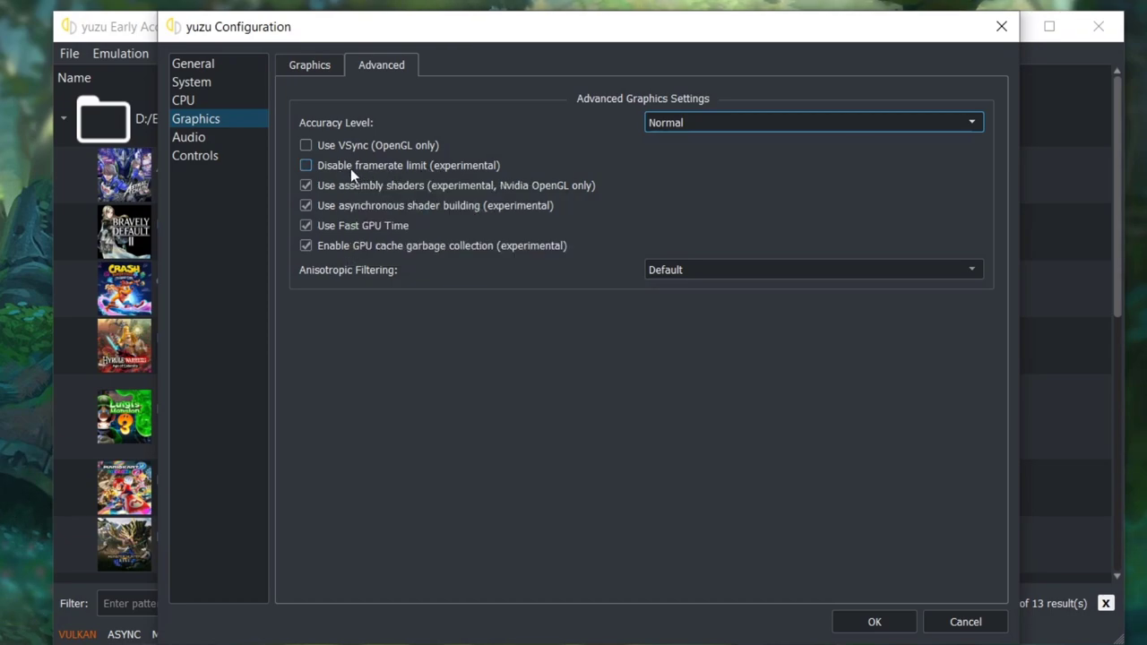
{"action": "mouse_move", "coordinate": [343, 169]}
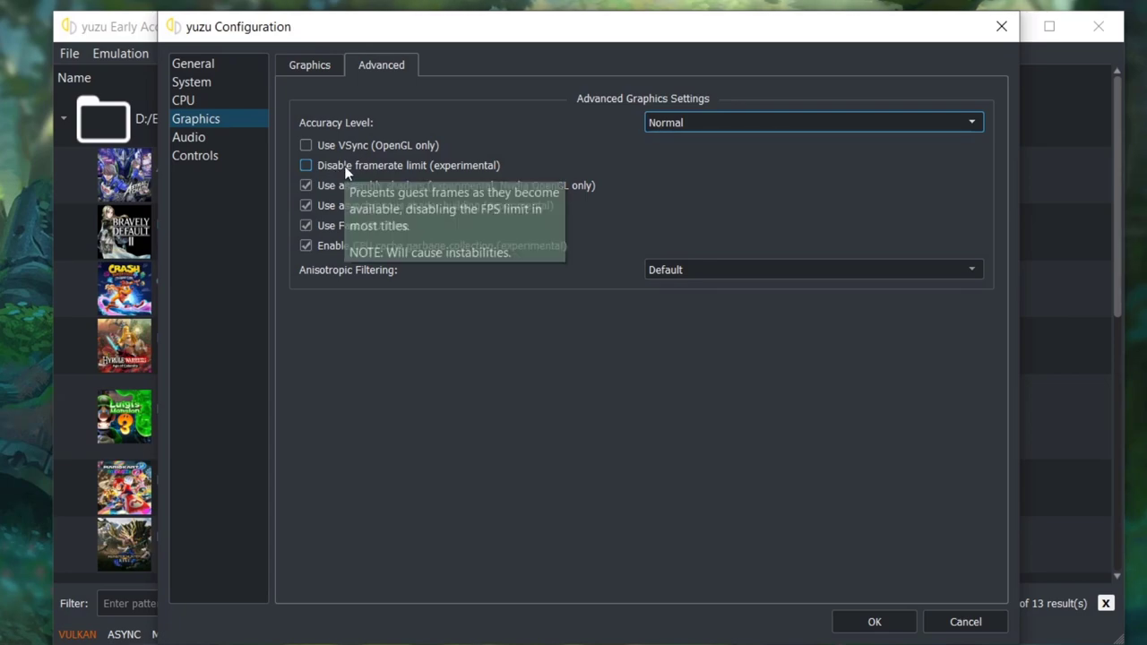
{"action": "mouse_move", "coordinate": [345, 195]}
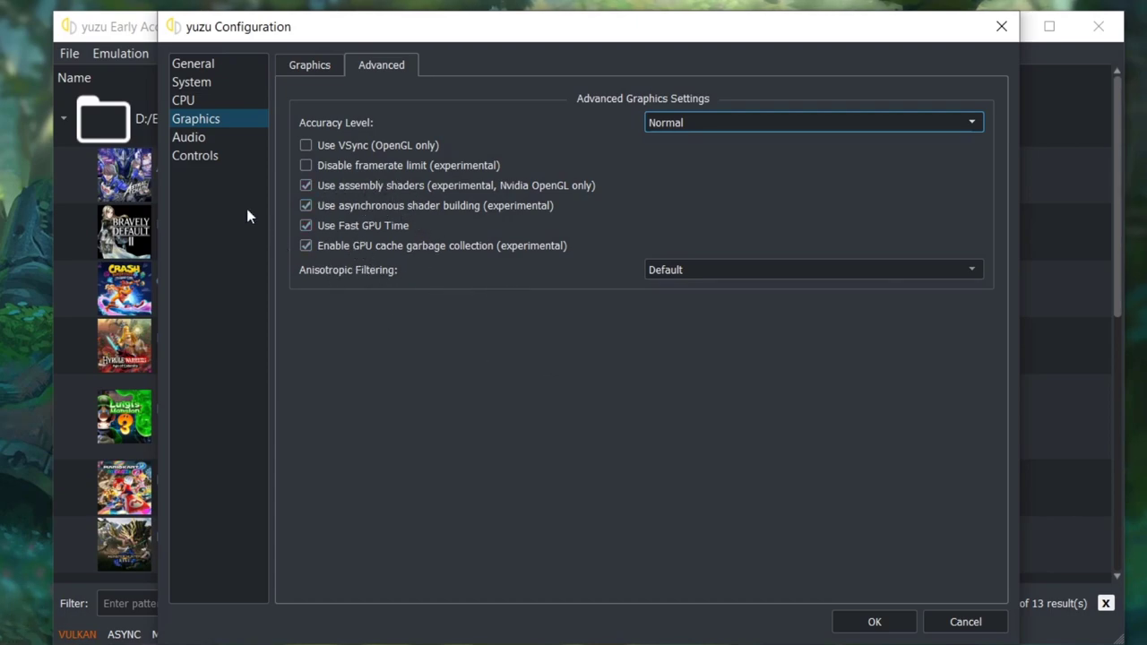
Review the Audio settings and the Player 1 controls, and accept the configuration.
{"action": "left_click", "coordinate": [201, 141]}
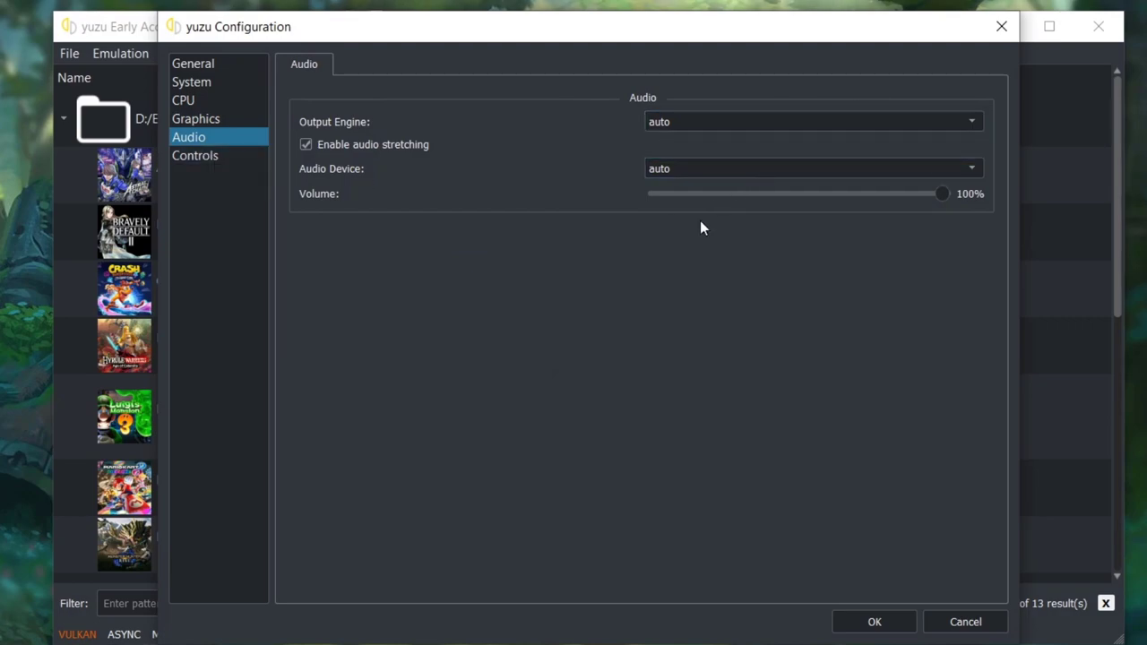
{"action": "left_click", "coordinate": [199, 160]}
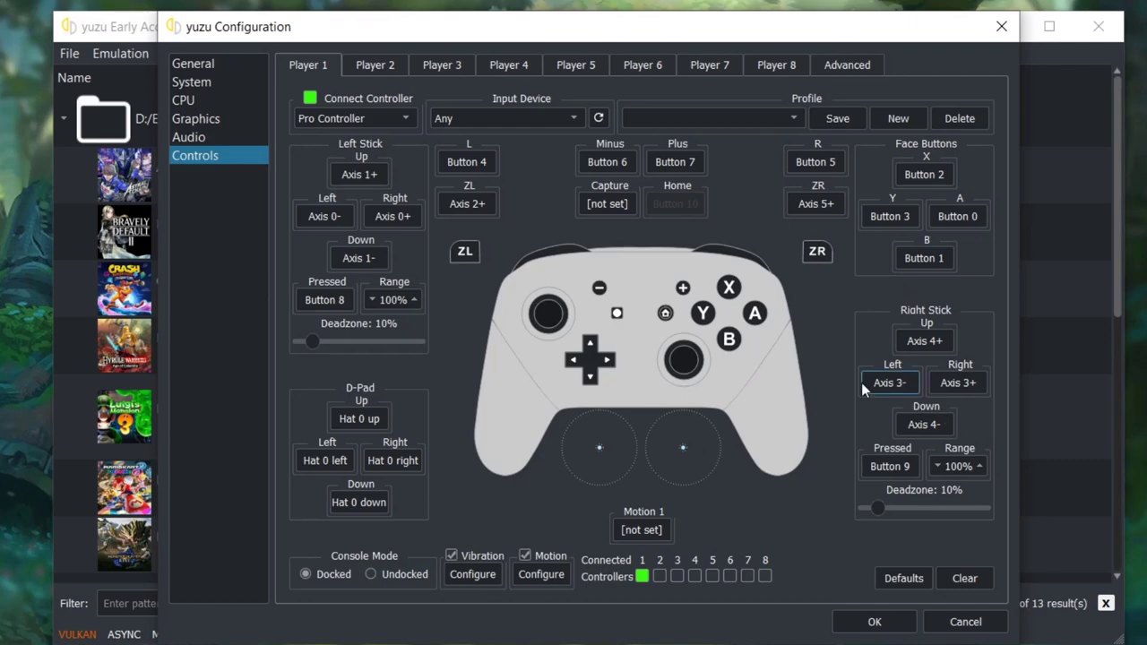
{"action": "left_click", "coordinate": [871, 623]}
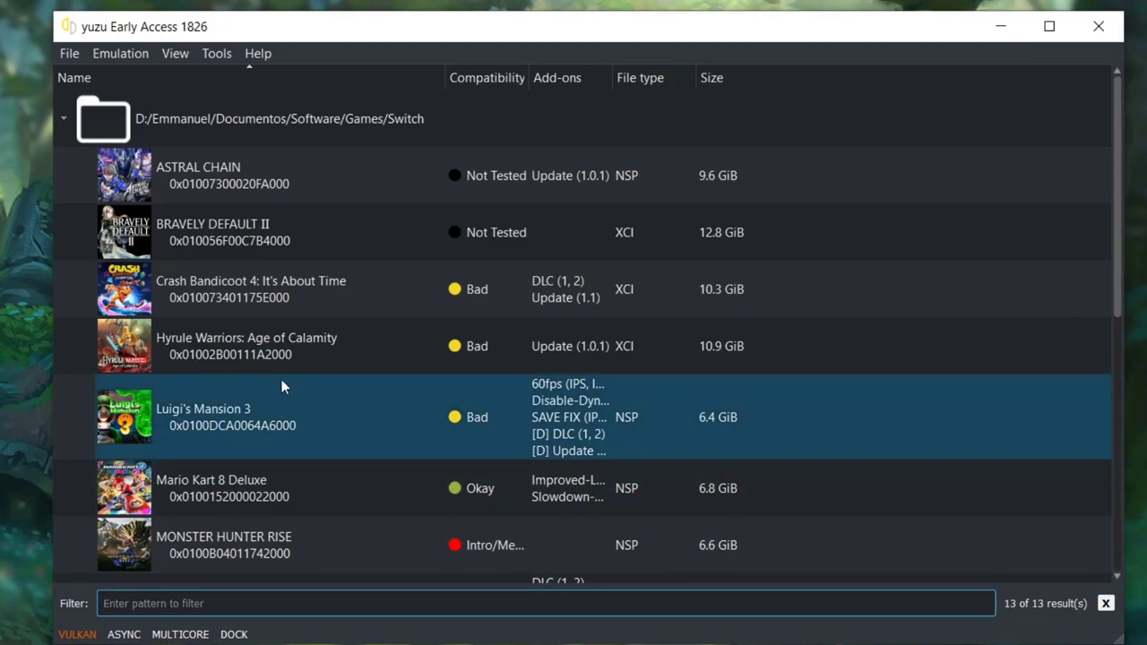
Open the properties of Hyrule Warriors: Age of Calamity and examine its add-ons and game-specific graphics settings.
{"action": "right_click", "coordinate": [241, 351]}
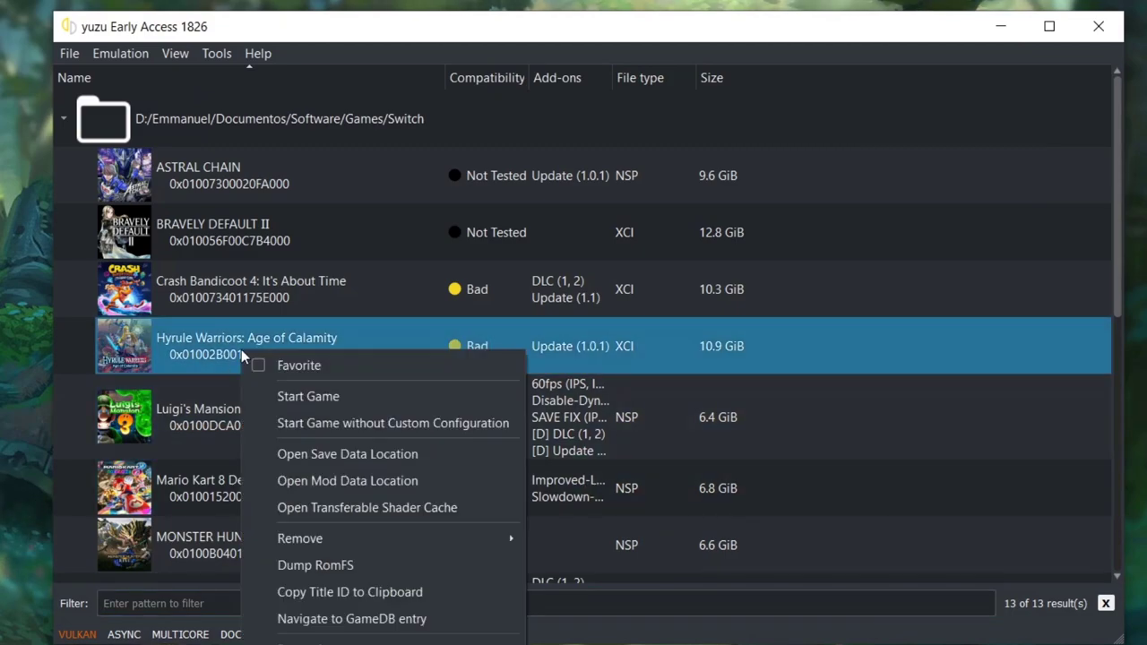
{"action": "left_click", "coordinate": [375, 638]}
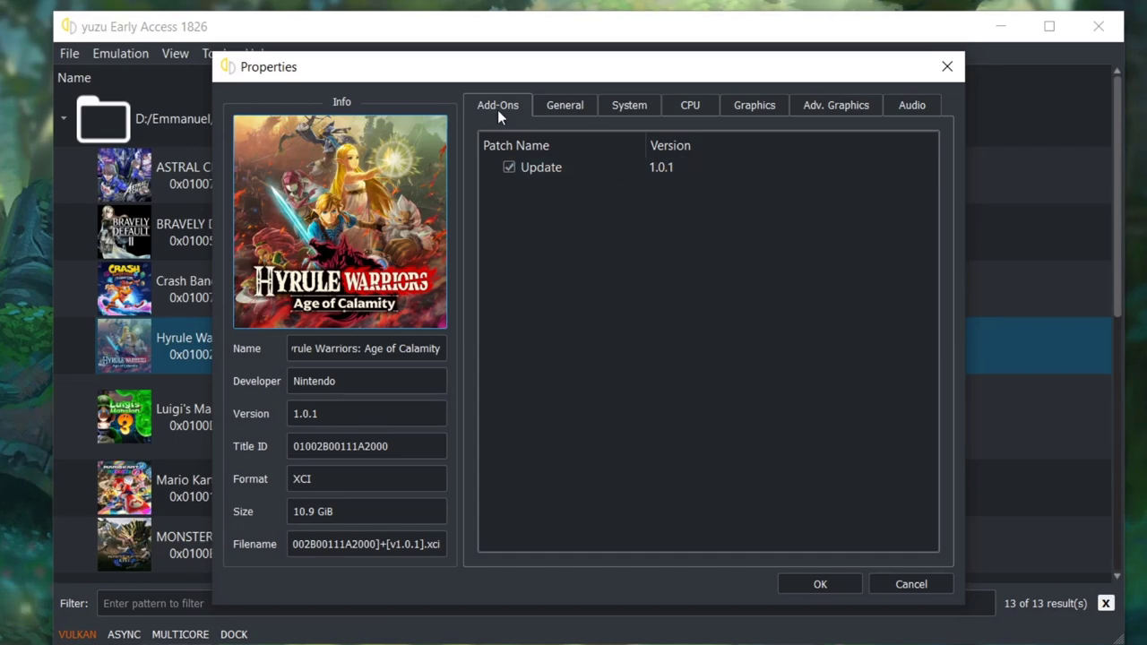
{"action": "left_click", "coordinate": [765, 111]}
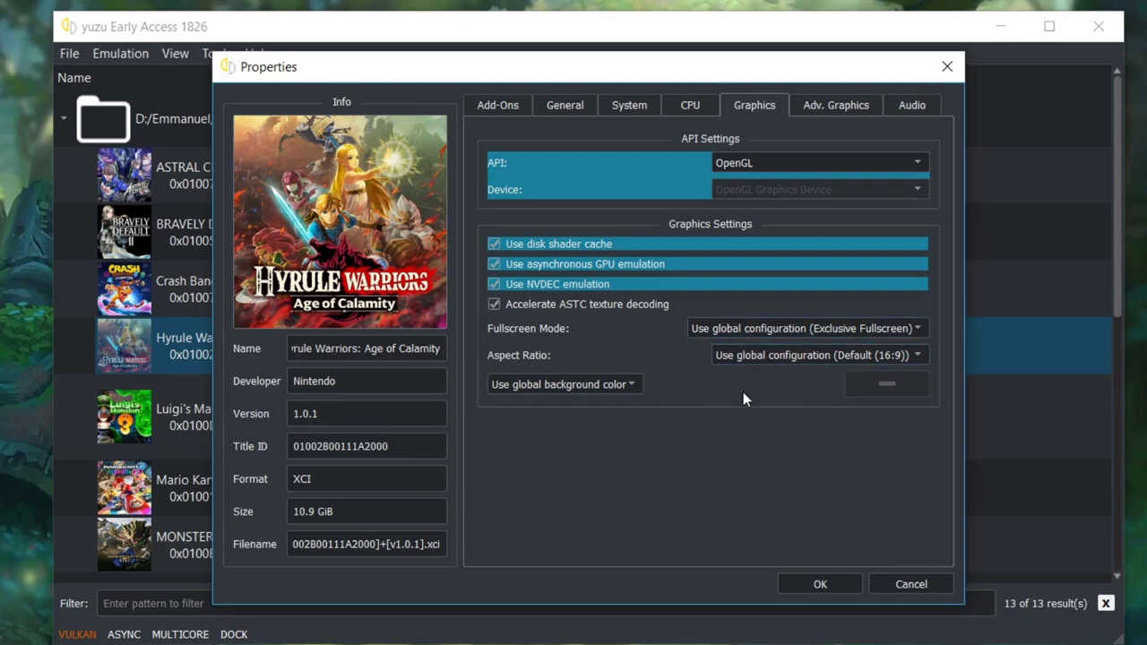
Examine the game's advanced graphics settings, from VSync and framerate limit to GPU cache garbage collection, and accept the properties.
{"action": "left_click", "coordinate": [822, 111]}
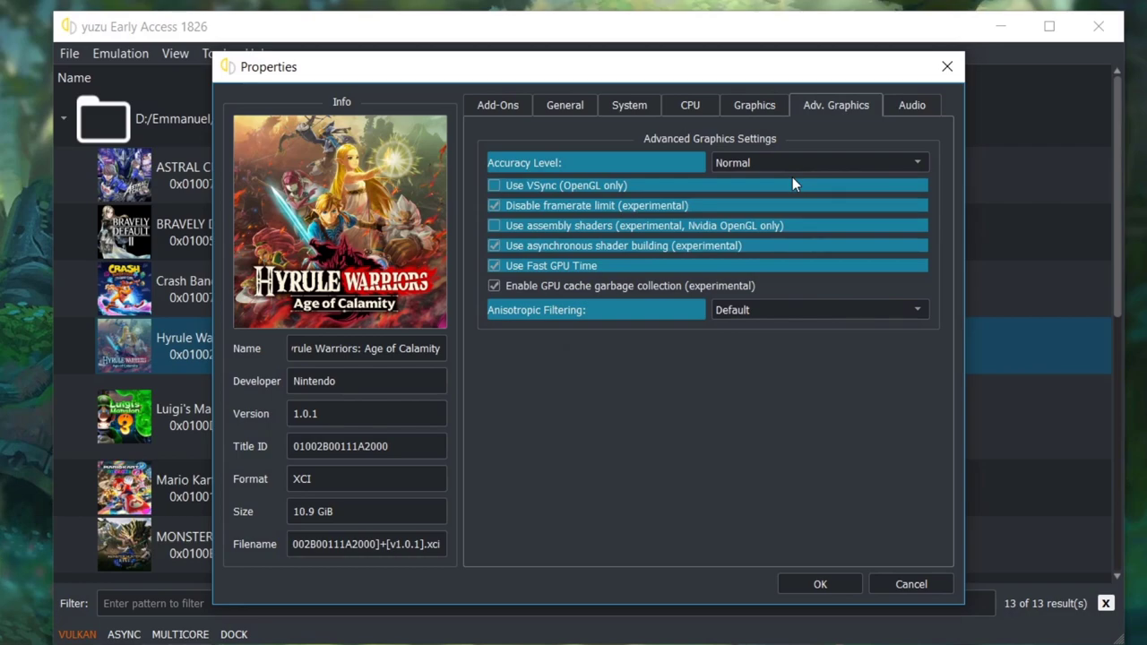
{"action": "mouse_move", "coordinate": [520, 191]}
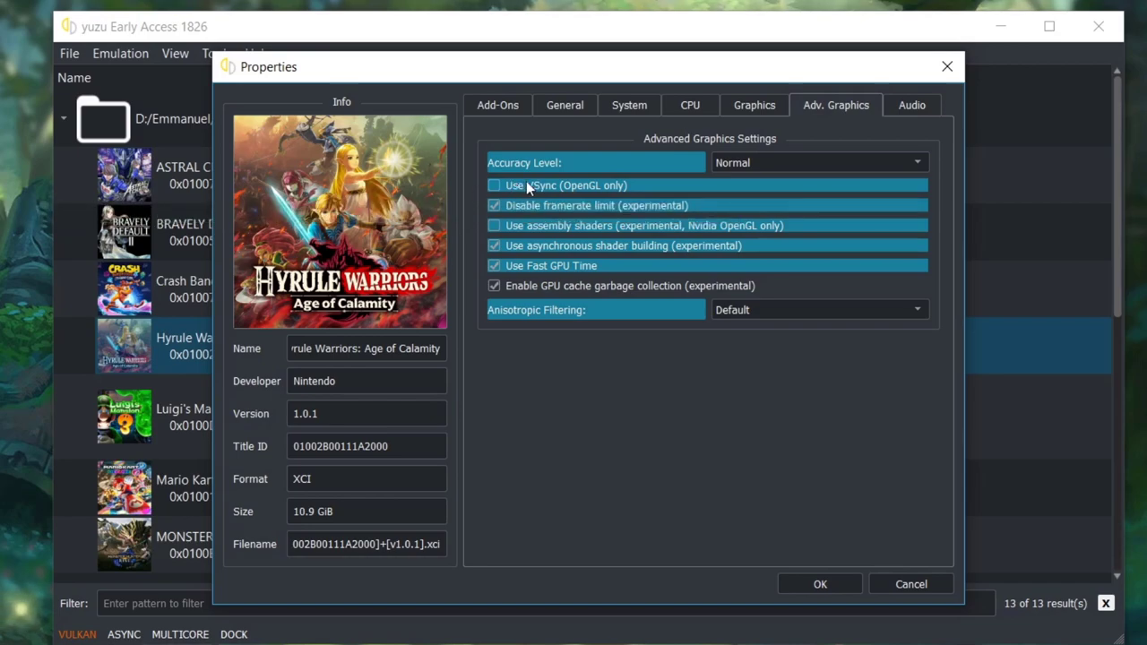
{"action": "mouse_move", "coordinate": [546, 211]}
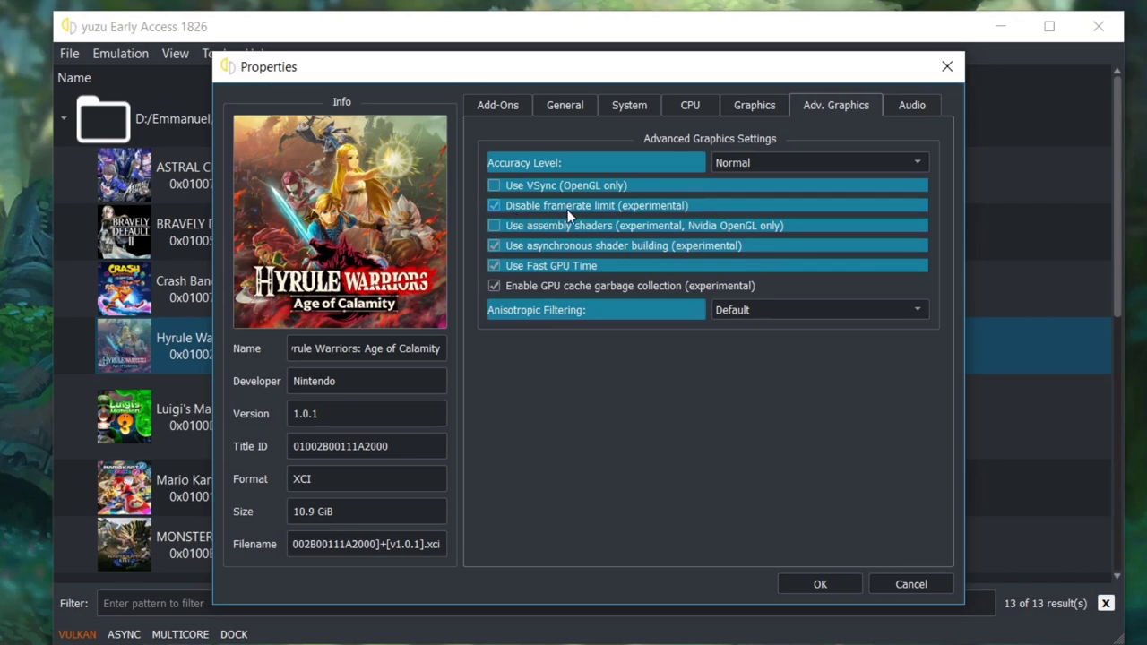
{"action": "mouse_move", "coordinate": [518, 229]}
{"action": "mouse_move", "coordinate": [525, 255]}
{"action": "mouse_move", "coordinate": [534, 288]}
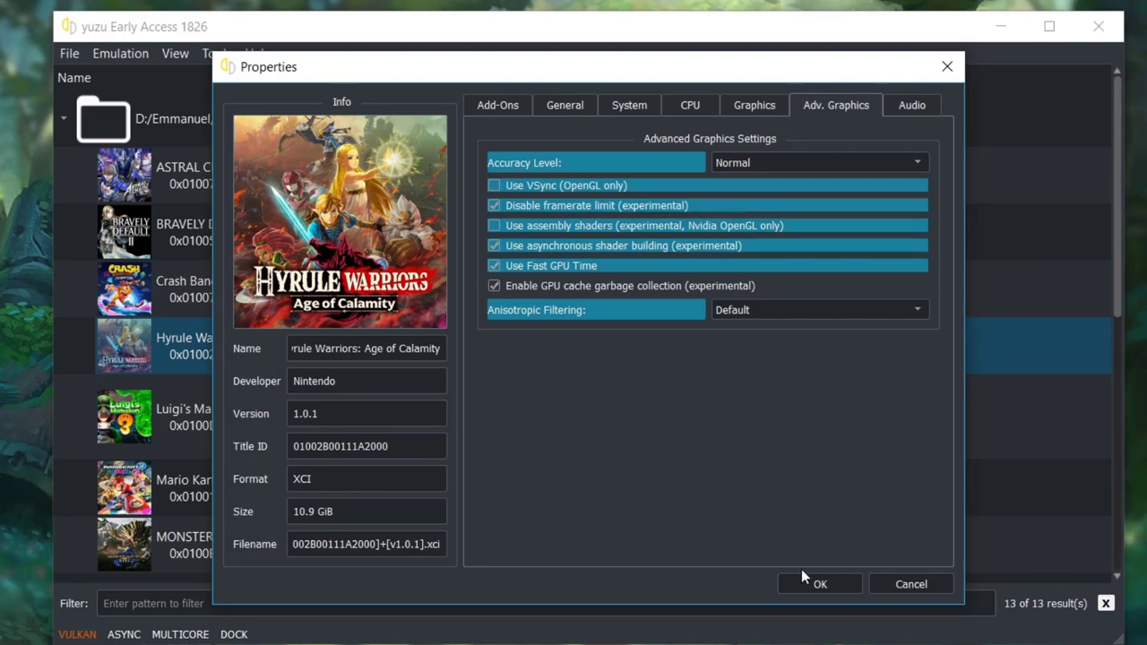
{"action": "left_click", "coordinate": [821, 584]}
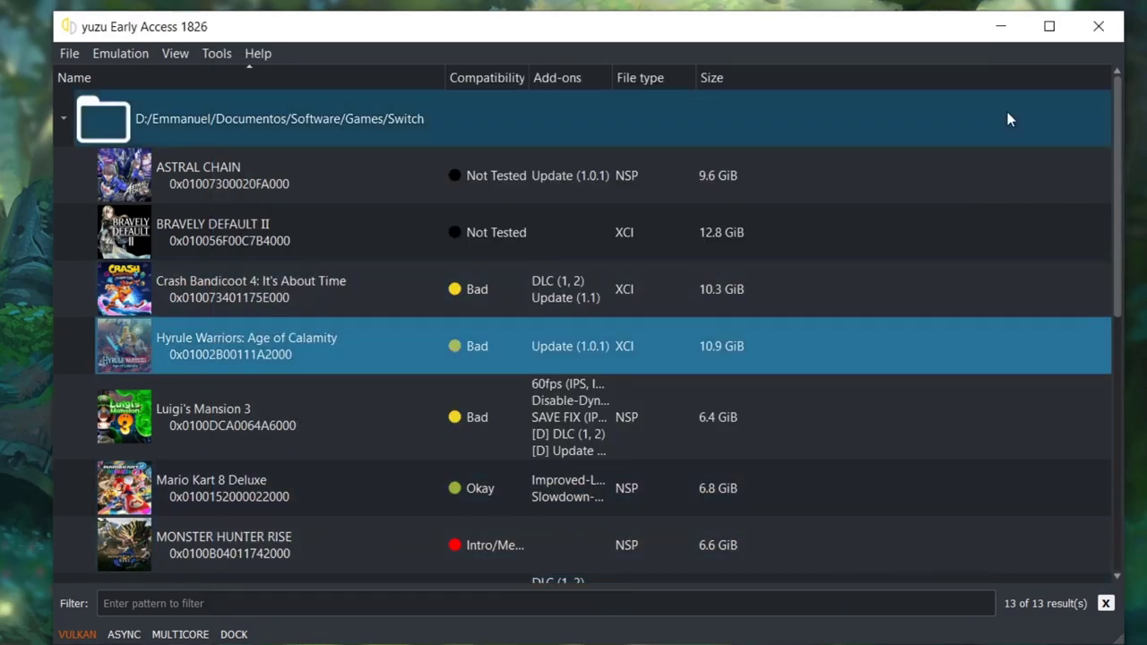
Minimize the emulator and switch to the NVIDIA Control Panel.
{"action": "left_click", "coordinate": [1000, 28]}
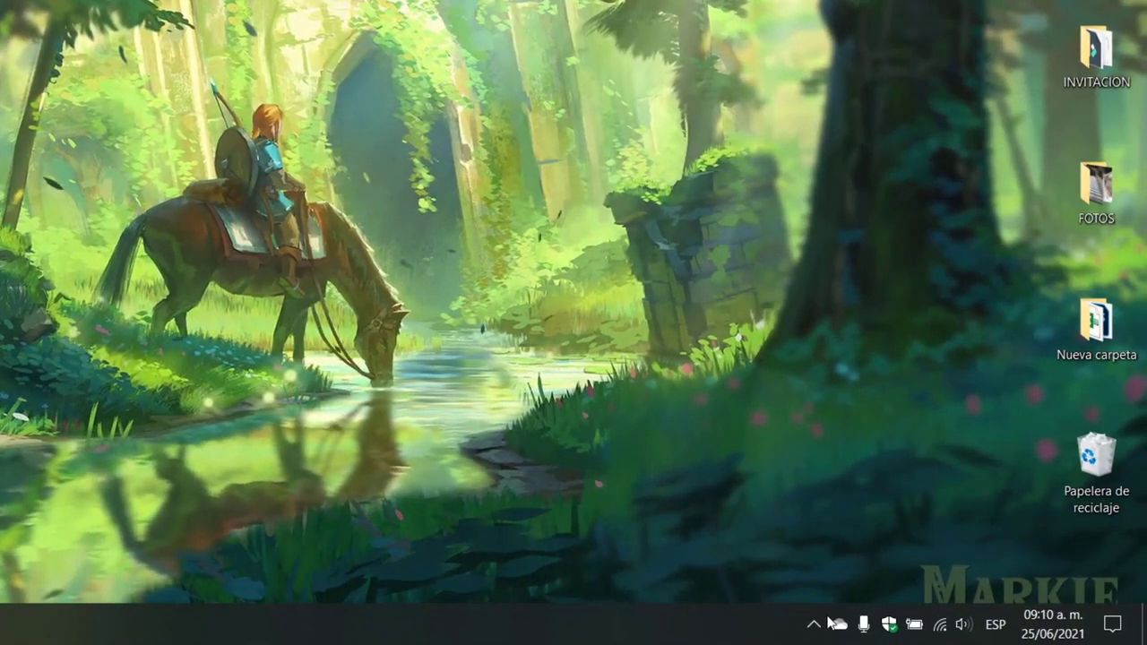
{"action": "left_click", "coordinate": [815, 624]}
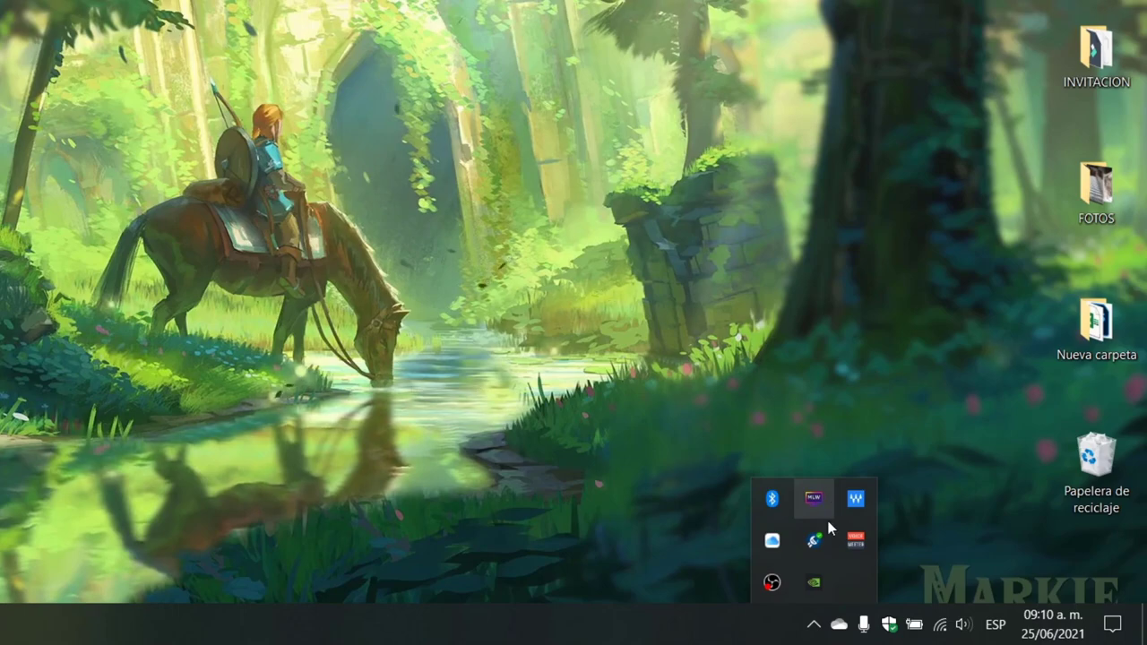
{"action": "right_click", "coordinate": [811, 586]}
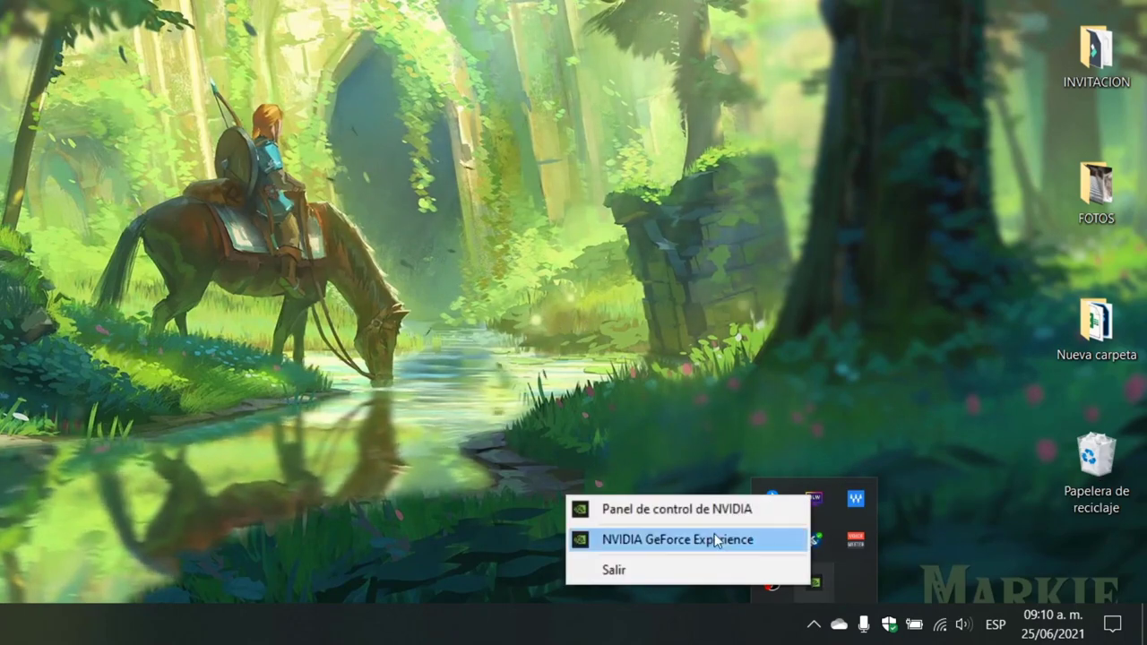
{"action": "left_click", "coordinate": [671, 512]}
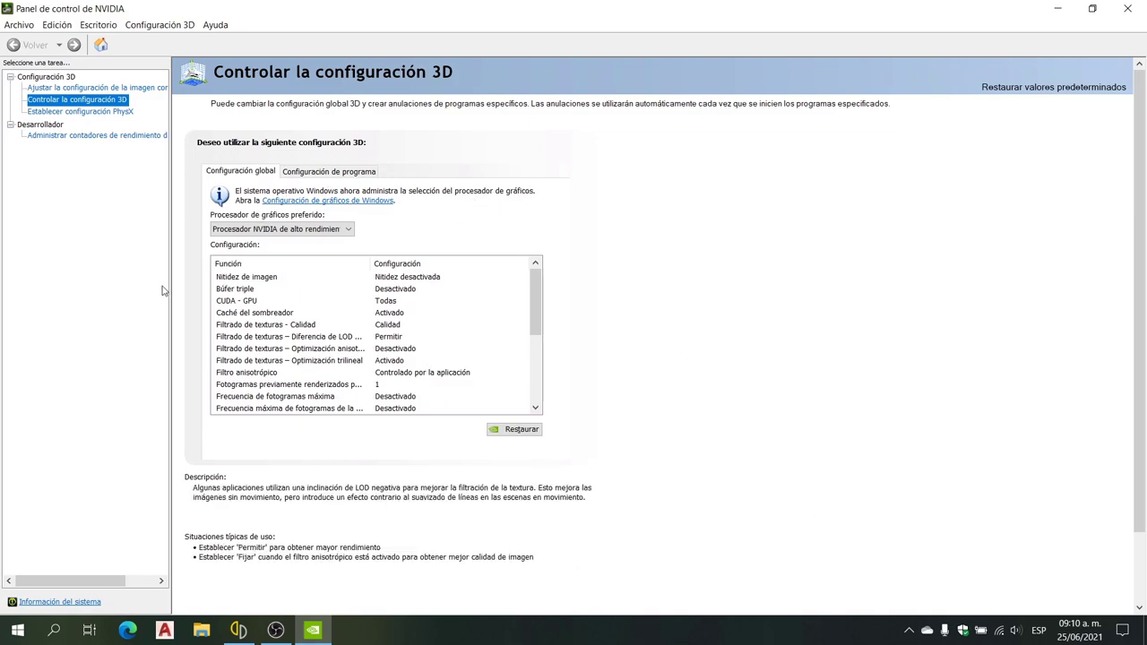
Select "Utilizar la configuración avanzada de imagen 3D" in the image settings with preview.
{"action": "left_click", "coordinate": [125, 100]}
{"action": "left_click", "coordinate": [144, 88]}
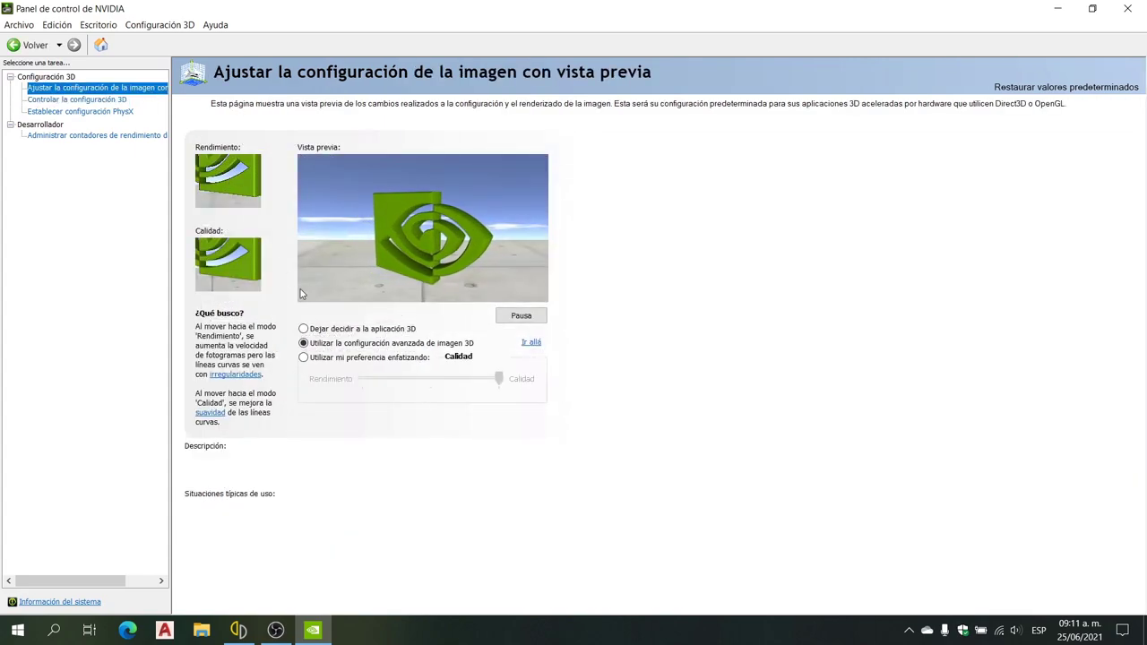
{"action": "left_click", "coordinate": [330, 347]}
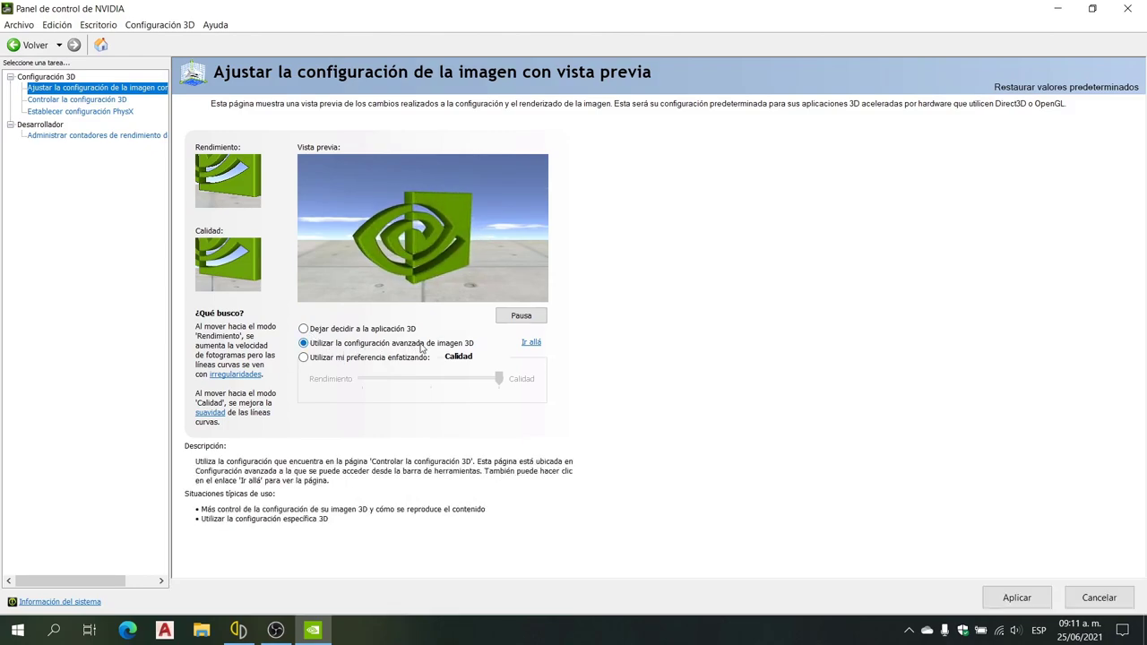
Go to the global 3D settings and check the choices for the preferred graphics processor.
{"action": "left_click", "coordinate": [531, 344]}
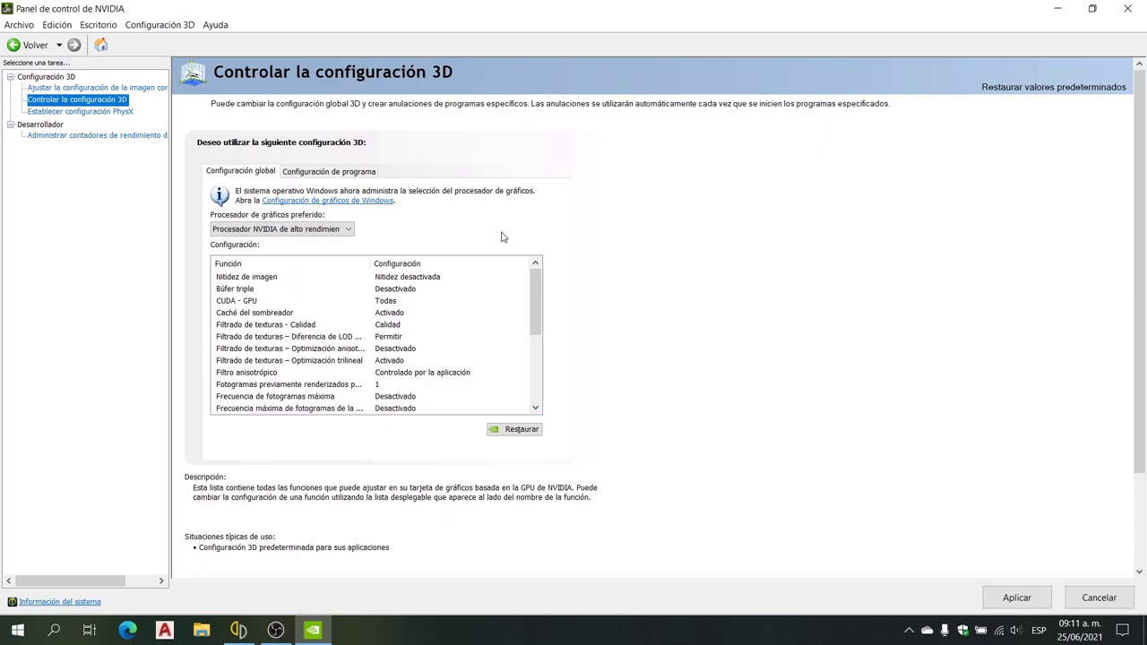
{"action": "left_click", "coordinate": [331, 230]}
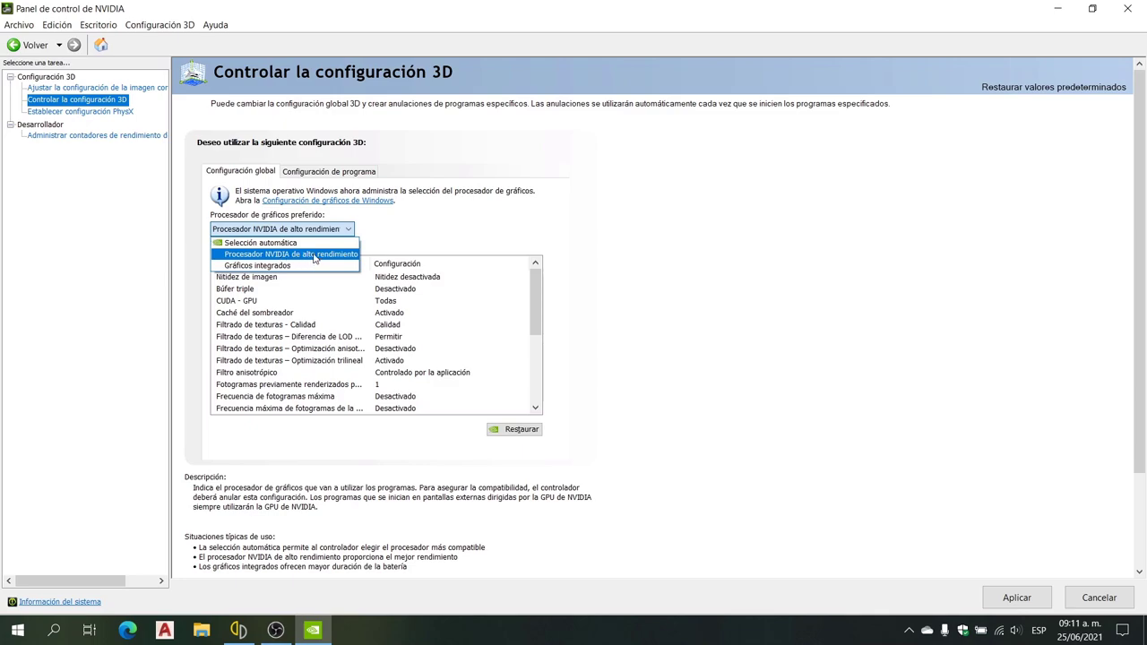
{"action": "left_click", "coordinate": [388, 232]}
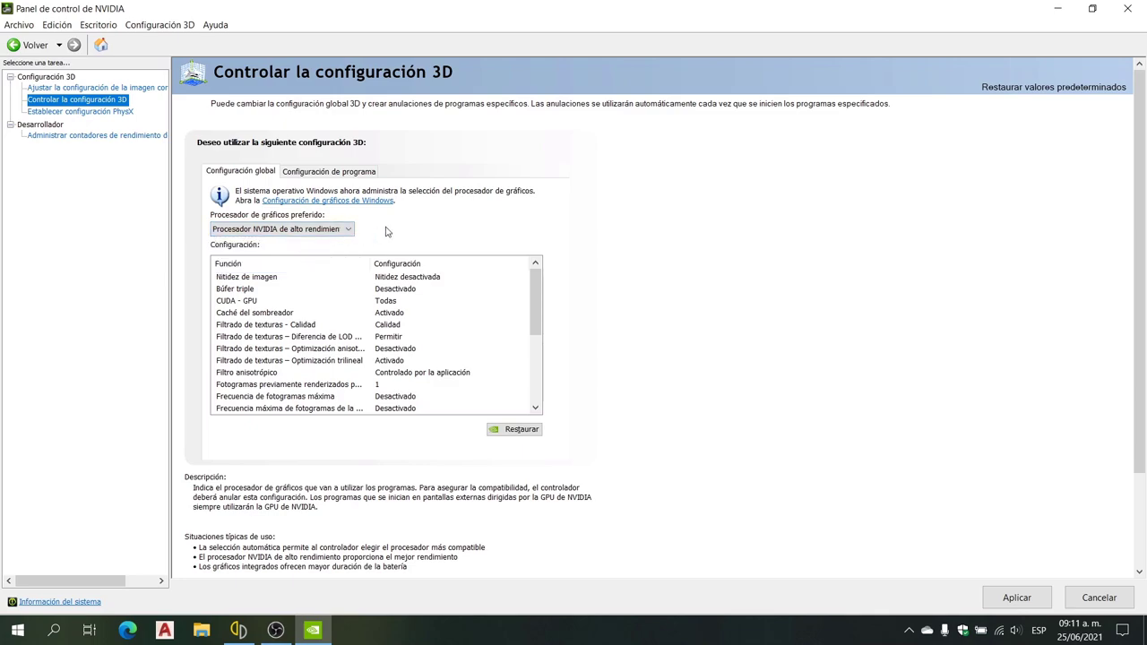
Open the program-specific 3D settings and bring up the list of programs that can be added, checking both yuzu.exe entries.
{"action": "left_click", "coordinate": [335, 172]}
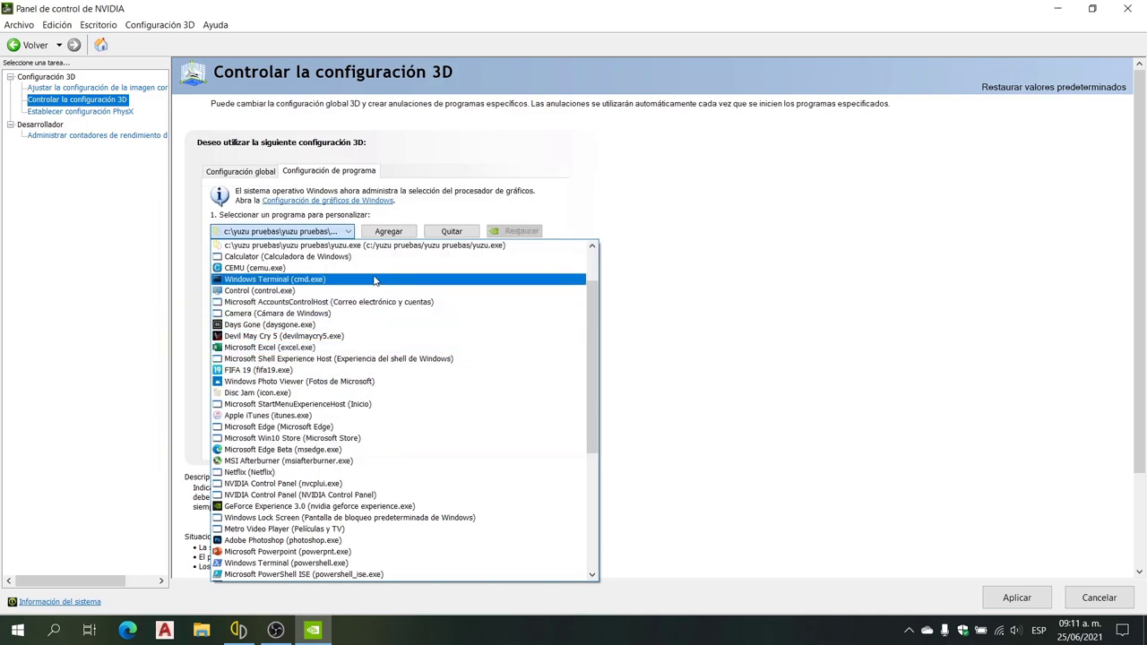
{"action": "left_click", "coordinate": [398, 208]}
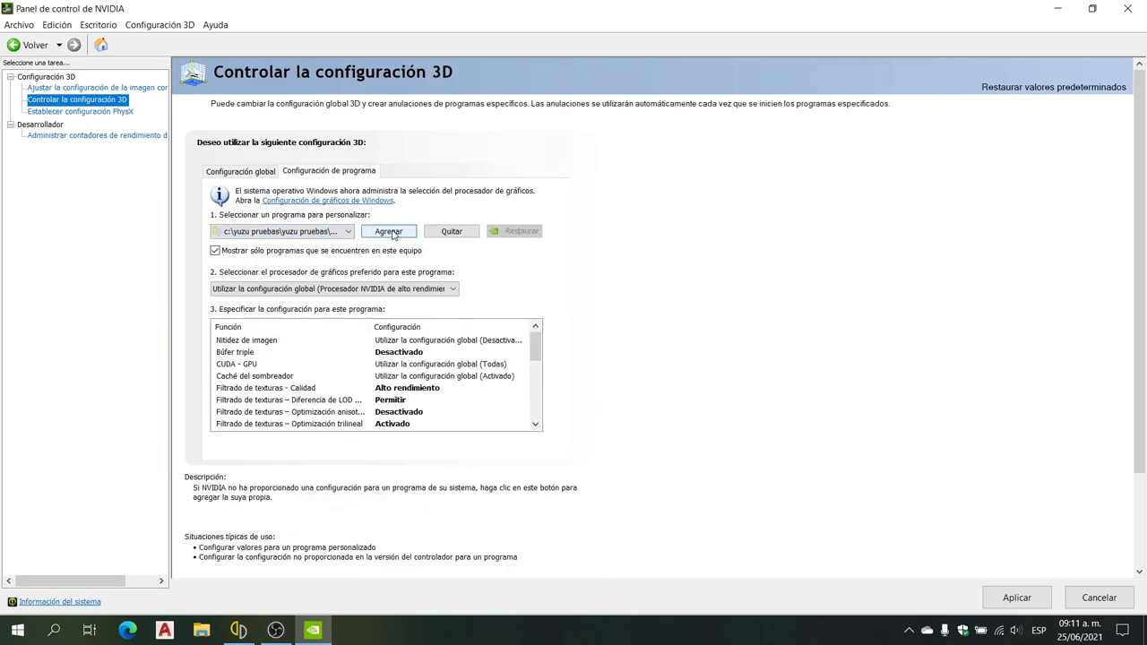
{"action": "left_click", "coordinate": [389, 232]}
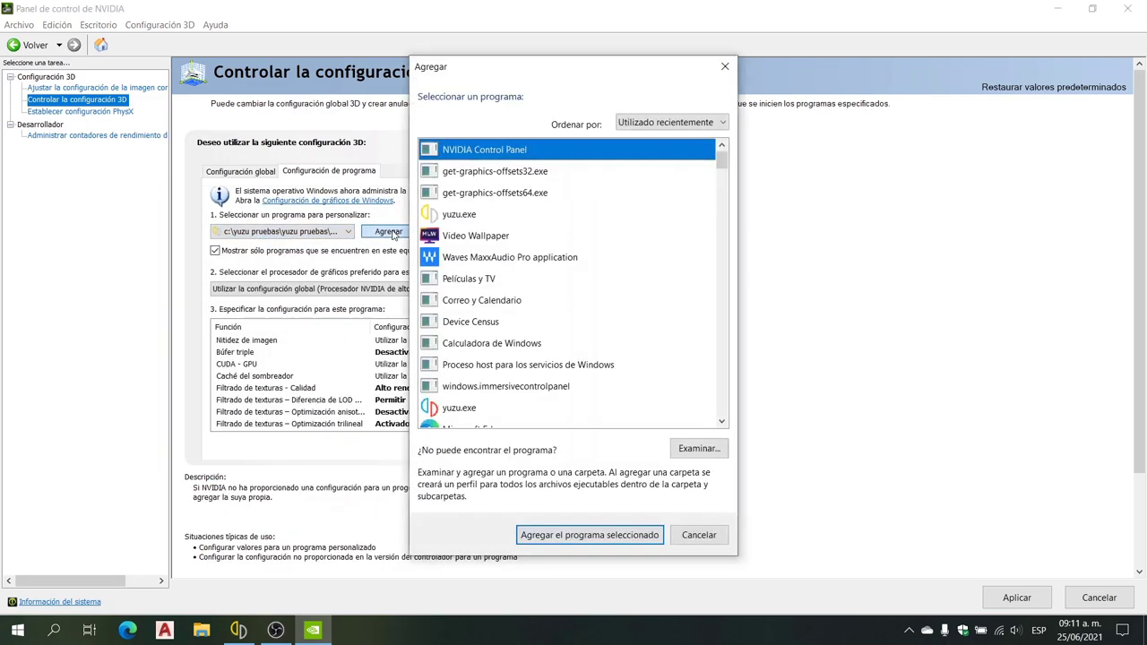
{"action": "left_click", "coordinate": [460, 217]}
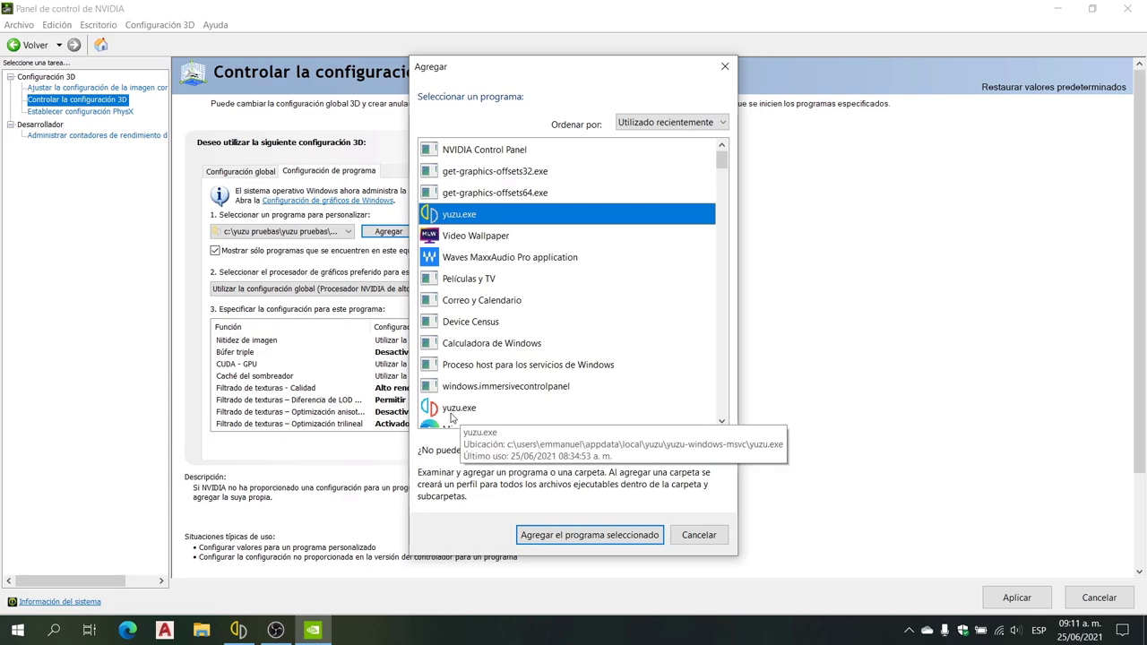
{"action": "left_click", "coordinate": [456, 412]}
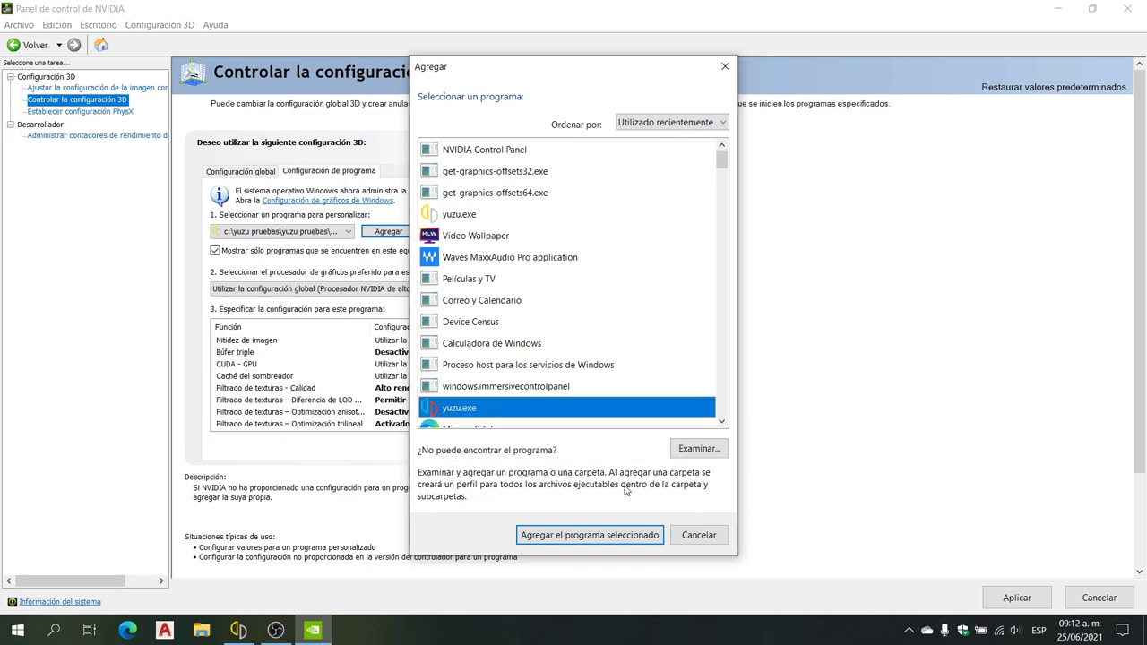
{"action": "left_click", "coordinate": [704, 451]}
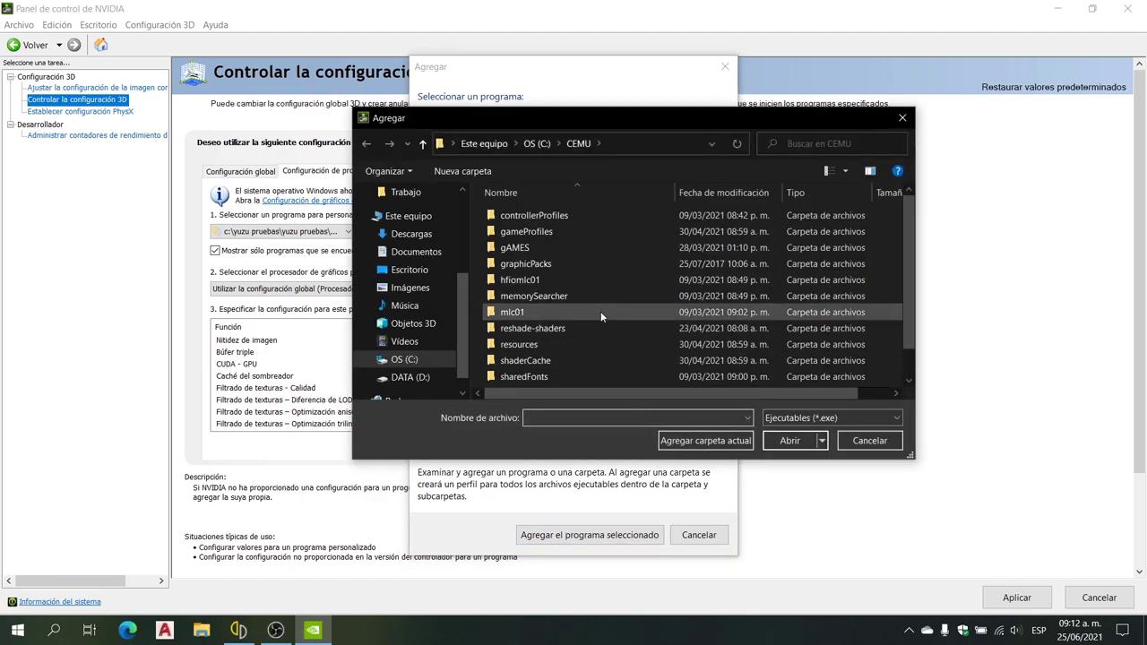
{"action": "left_click", "coordinate": [537, 143]}
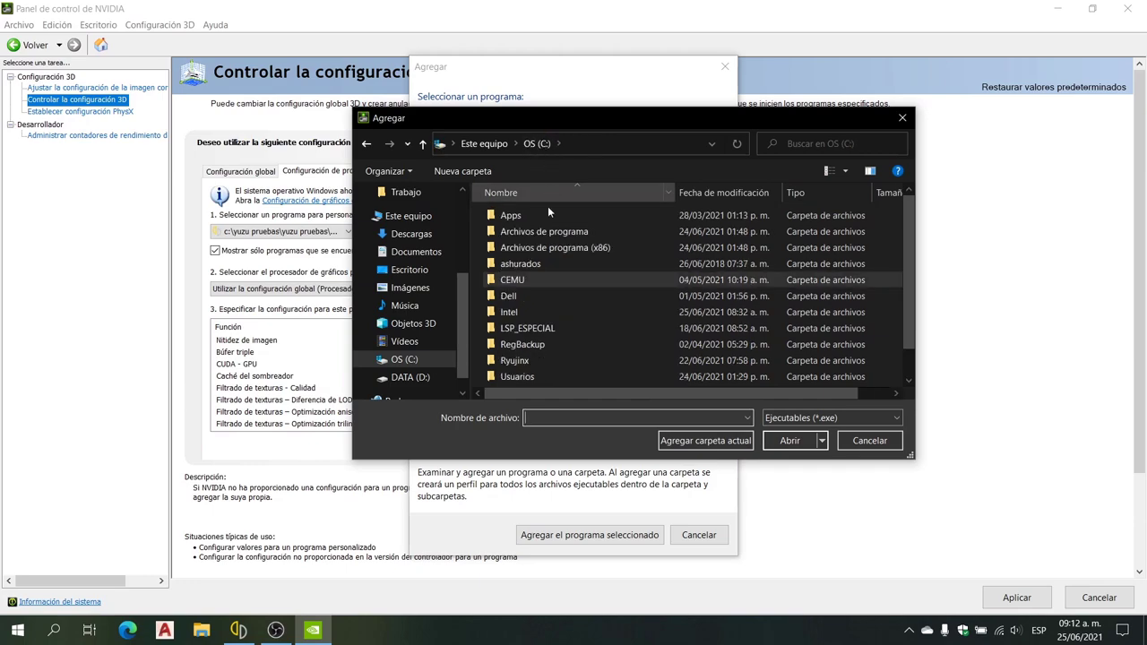
{"action": "double_click", "coordinate": [535, 379]}
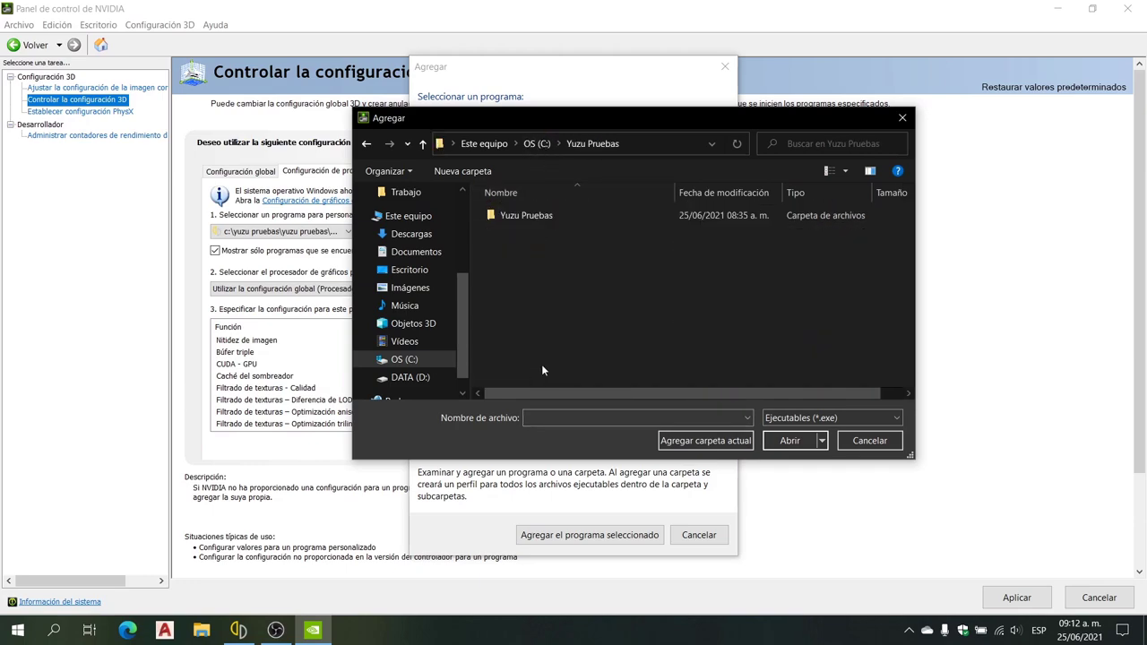
{"action": "double_click", "coordinate": [551, 221]}
{"action": "left_click", "coordinate": [551, 249]}
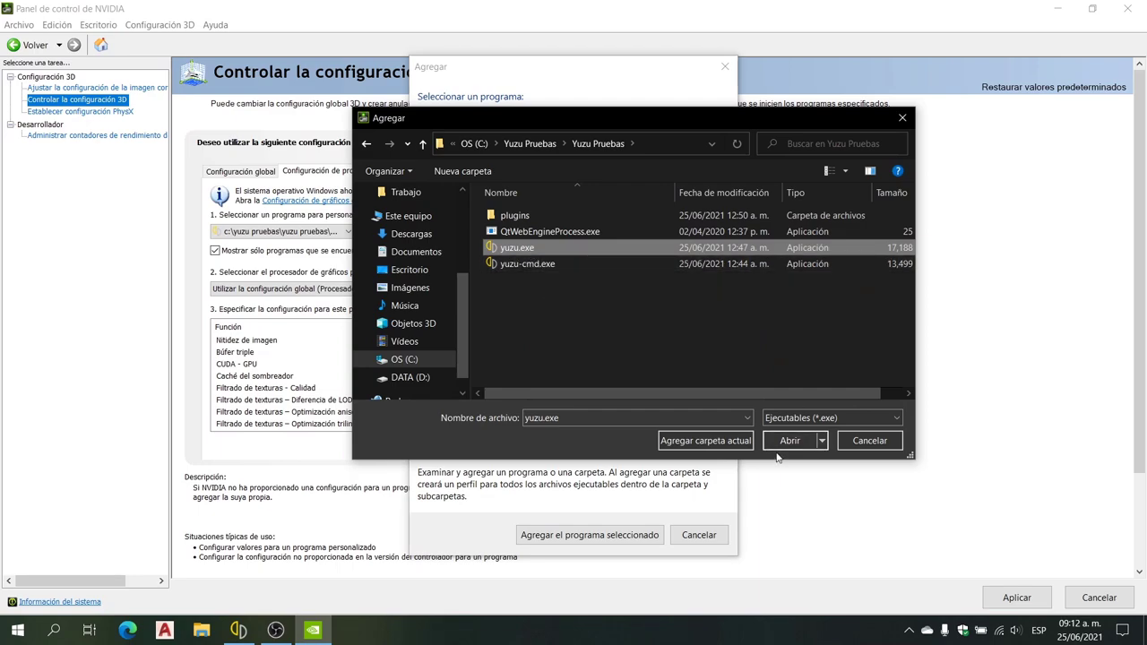
{"action": "left_click", "coordinate": [881, 443]}
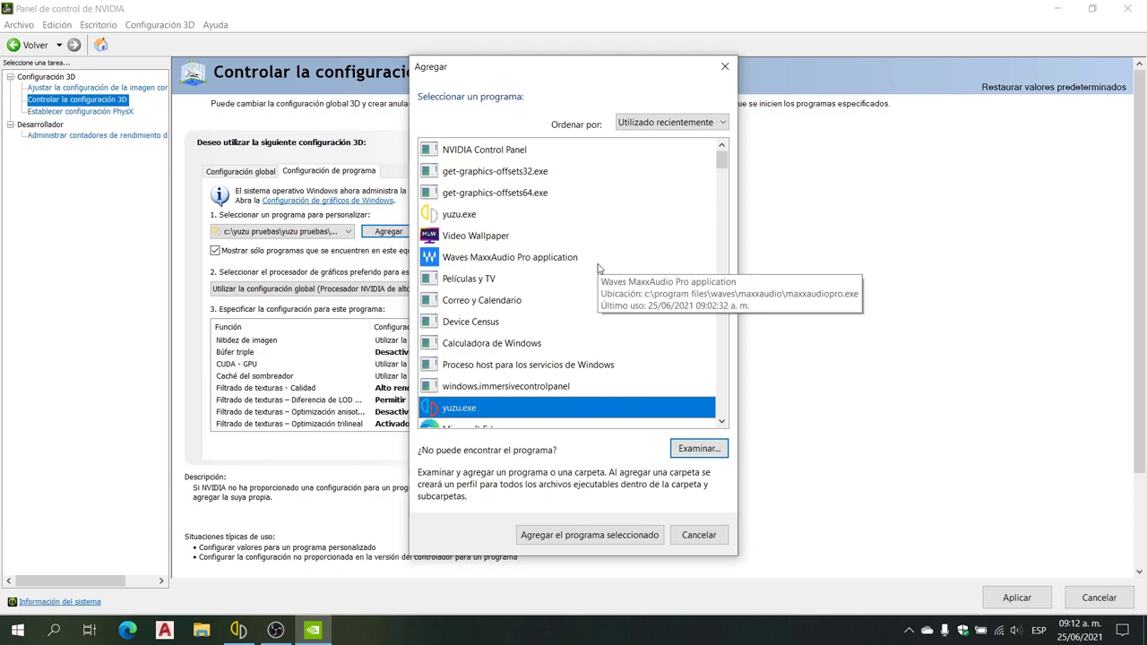
Add the yellow-icon yuzu.exe as the program to customize and set its preferred graphics processor to "Procesador NVIDIA de alto rendimiento".
{"action": "left_click", "coordinate": [472, 216]}
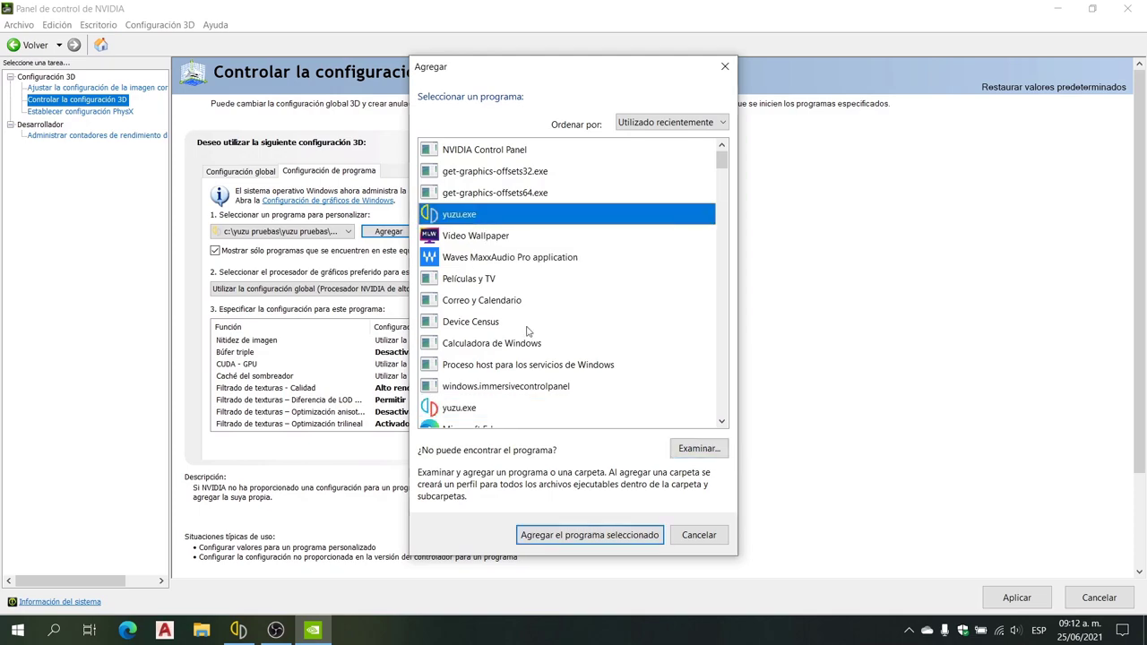
{"action": "left_click", "coordinate": [611, 541]}
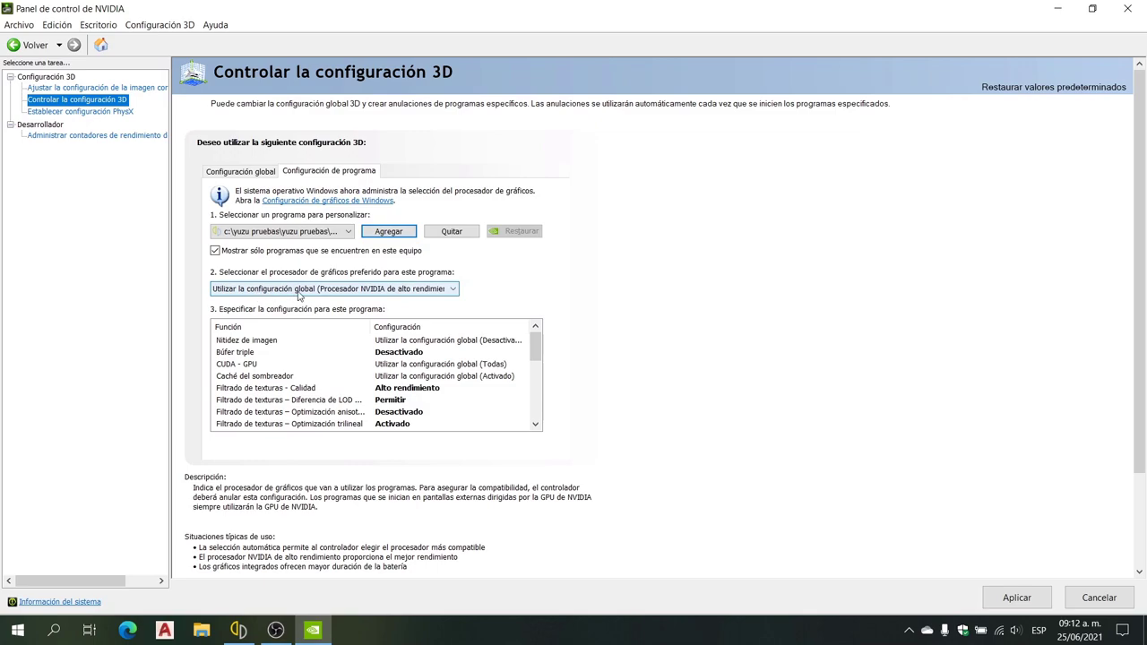
{"action": "left_click", "coordinate": [409, 290]}
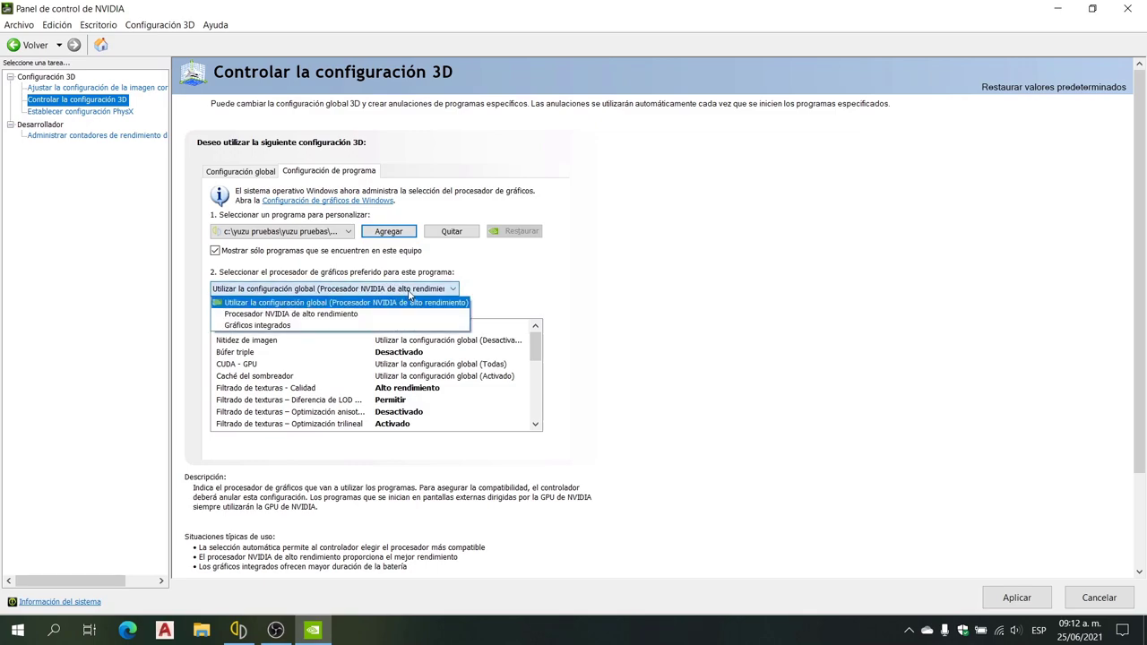
{"action": "left_click", "coordinate": [285, 315]}
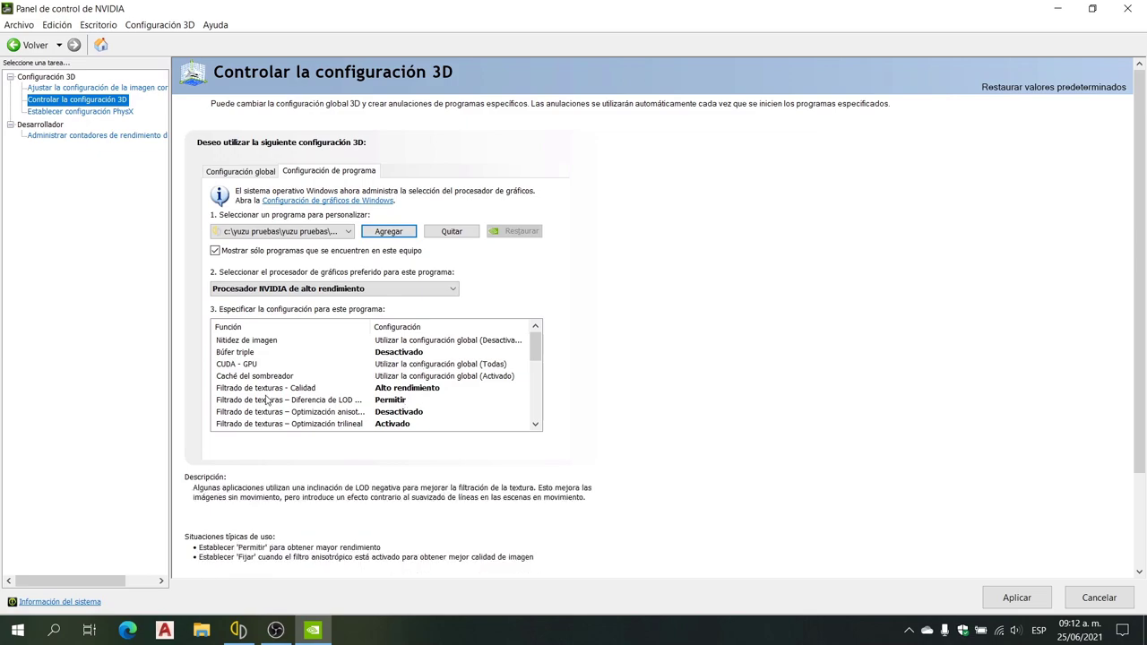
Examine the yuzu program's 3D settings, from texture filtering through OpenGL GPU, power mode and vertical sync to antialiasing.
{"action": "left_click", "coordinate": [536, 424]}
{"action": "left_click", "coordinate": [536, 425]}
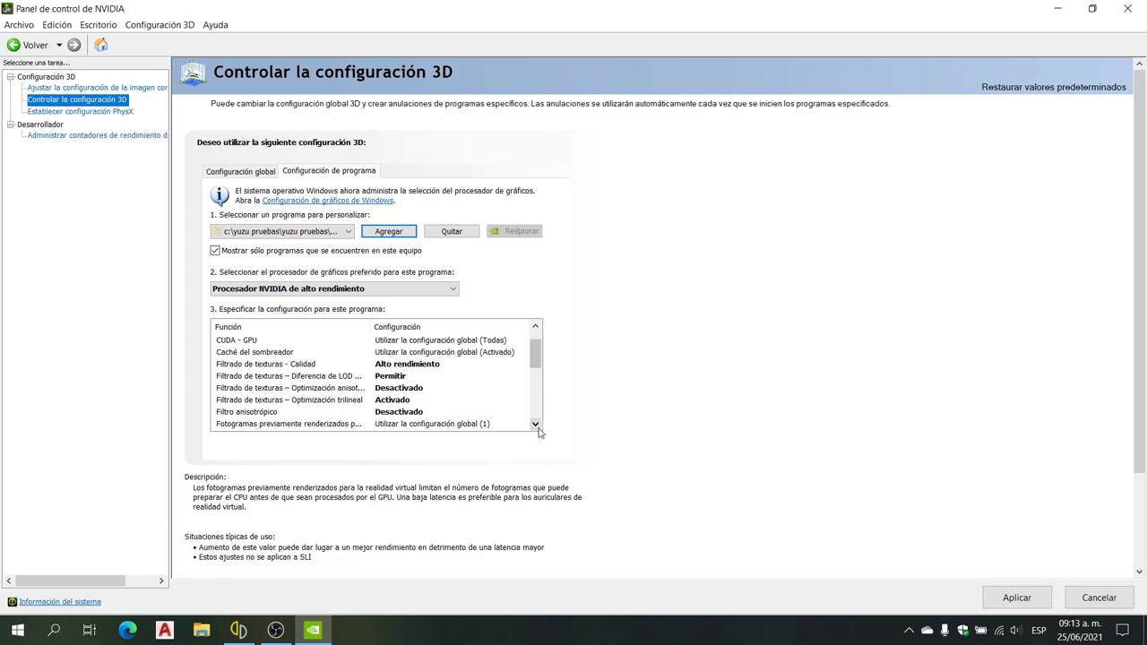
{"action": "scroll", "coordinate": [535, 422], "scroll_direction": "down", "scroll_amount": 2}
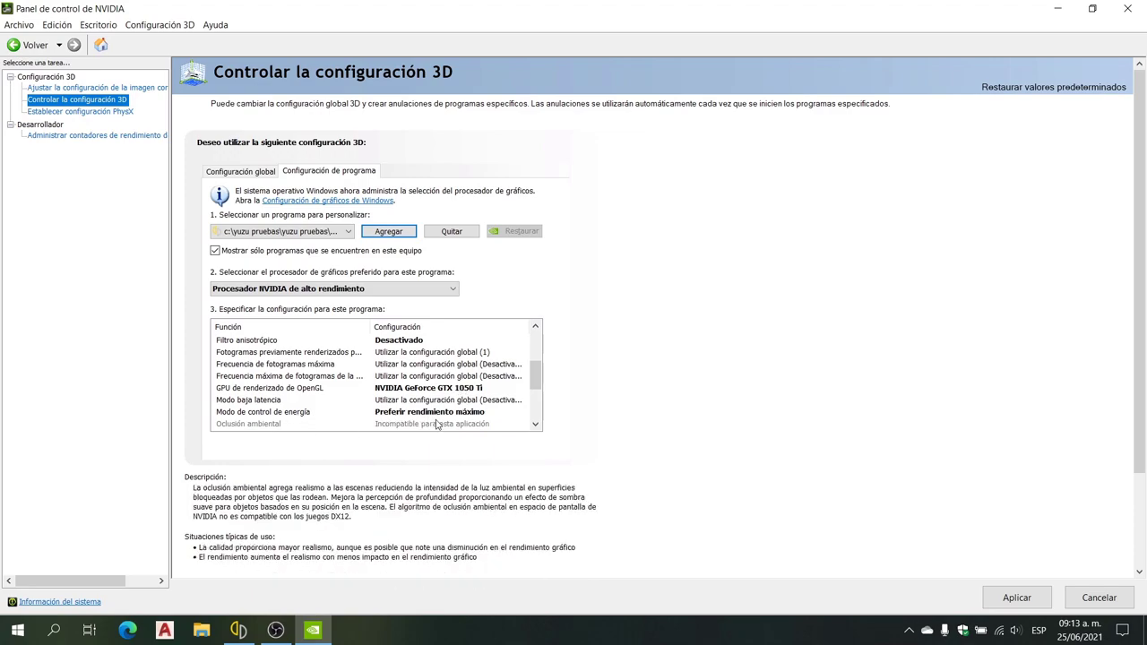
{"action": "left_click", "coordinate": [535, 424]}
{"action": "left_click", "coordinate": [535, 425]}
{"action": "left_click", "coordinate": [535, 425]}
{"action": "left_click", "coordinate": [535, 425]}
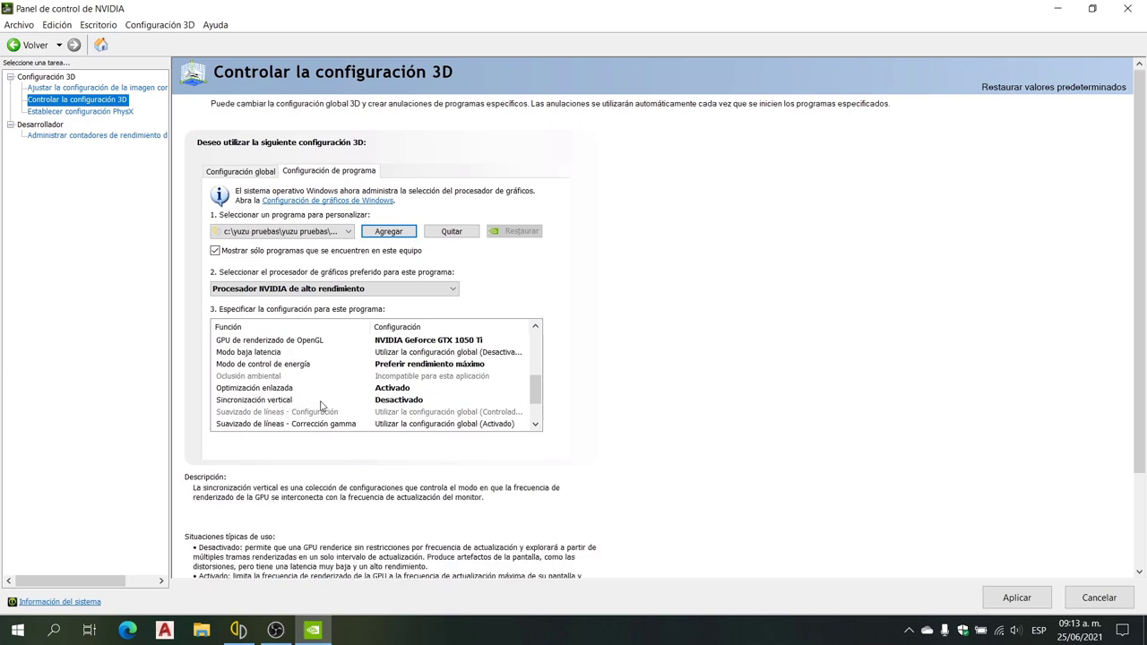
{"action": "left_click", "coordinate": [534, 425]}
{"action": "left_click", "coordinate": [534, 425]}
{"action": "left_click", "coordinate": [534, 425]}
{"action": "left_click", "coordinate": [534, 425]}
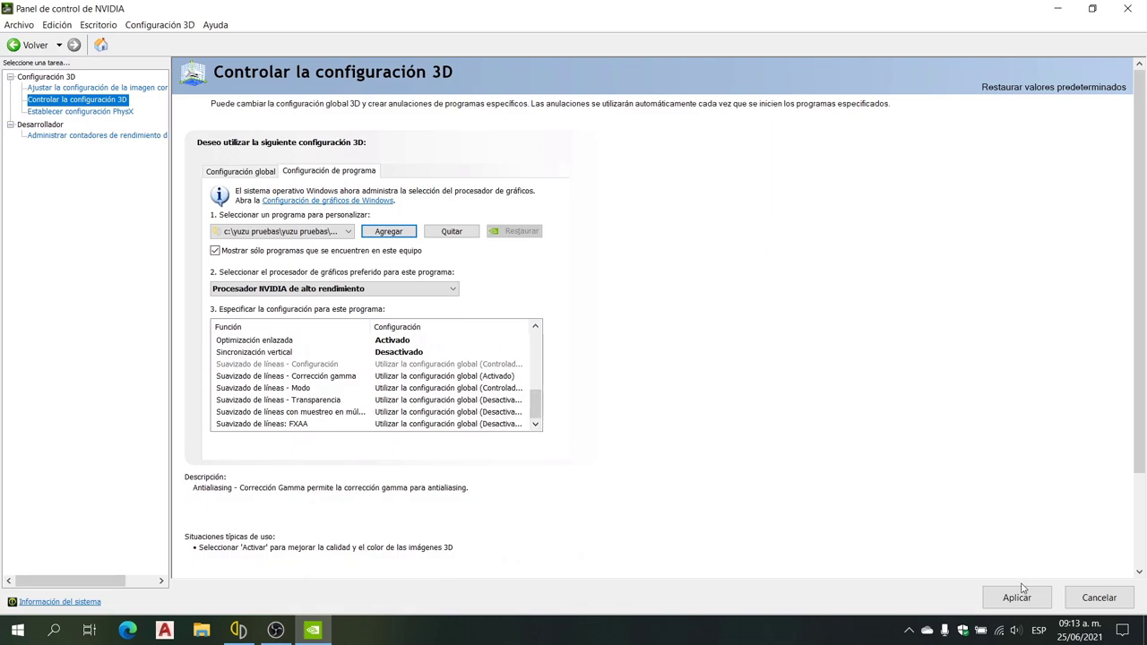
Apply the yuzu program's 3D settings and close the NVIDIA Control Panel.
{"action": "left_click", "coordinate": [1022, 600]}
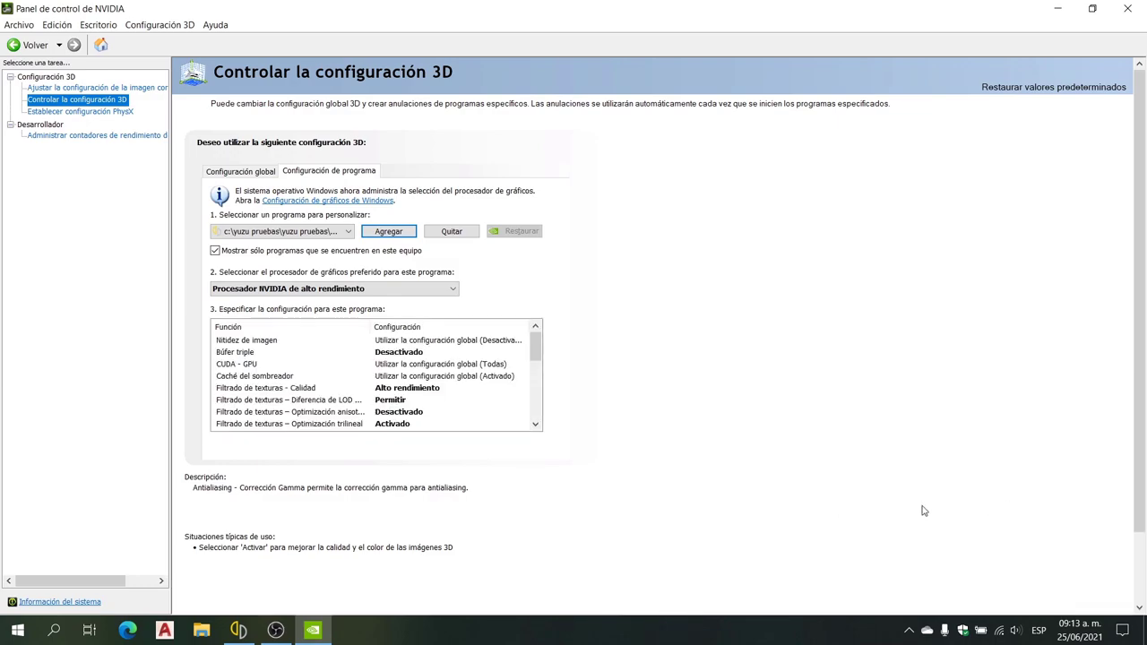
{"action": "left_click", "coordinate": [1126, 11]}
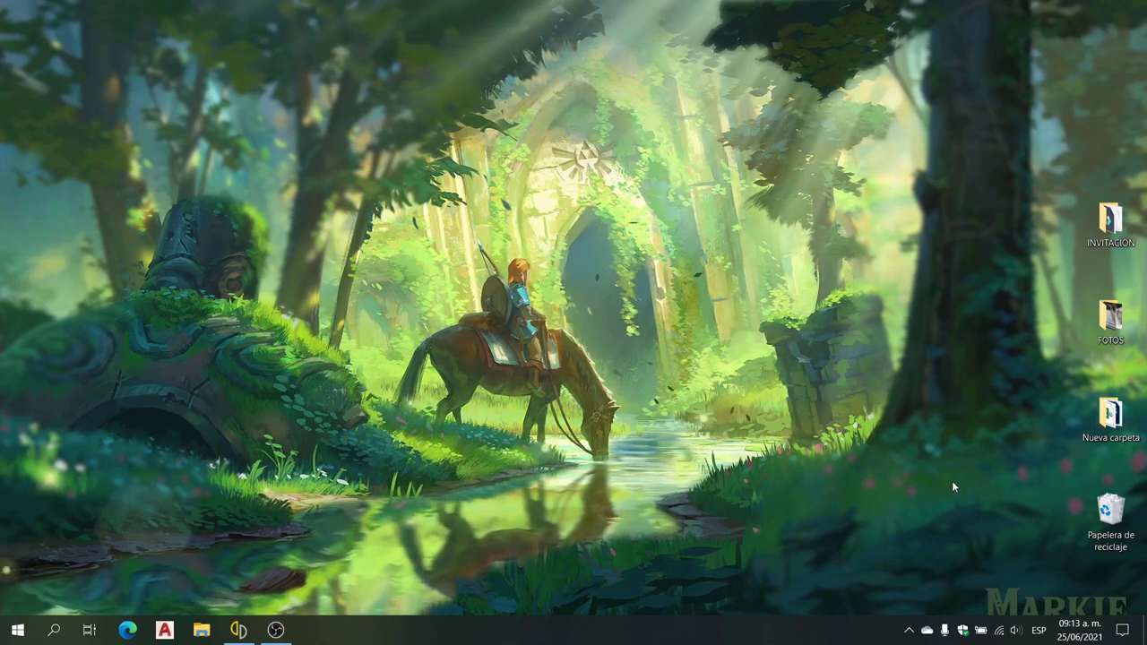
Open the Windows power options (Opciones de energía).
{"action": "right_click", "coordinate": [981, 630]}
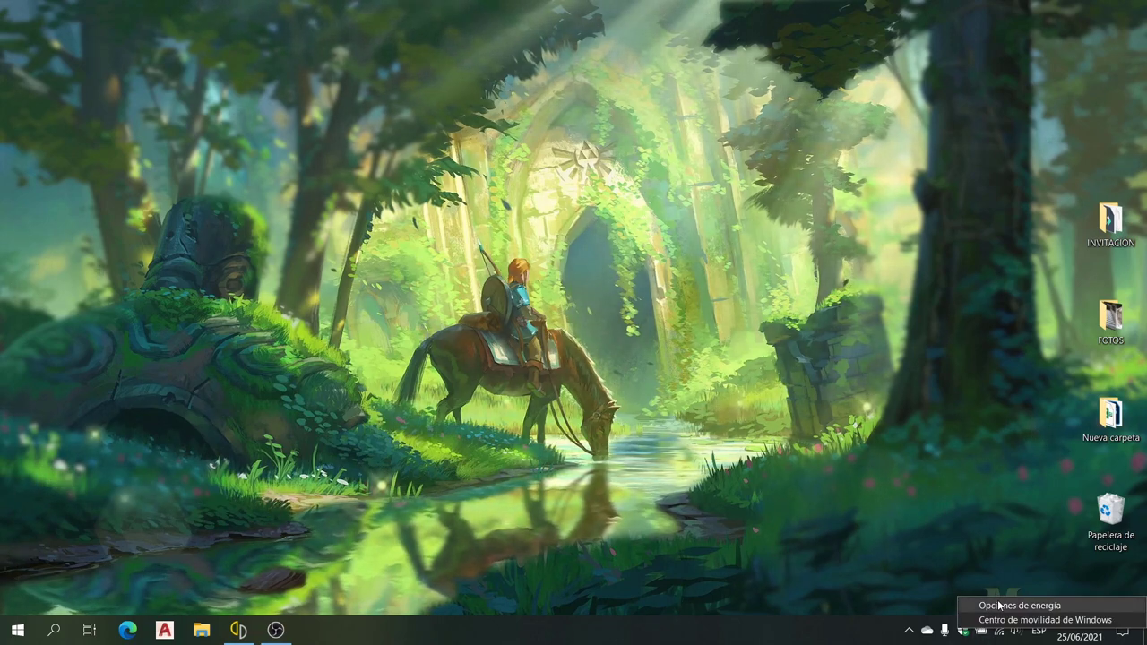
{"action": "left_click", "coordinate": [1019, 606]}
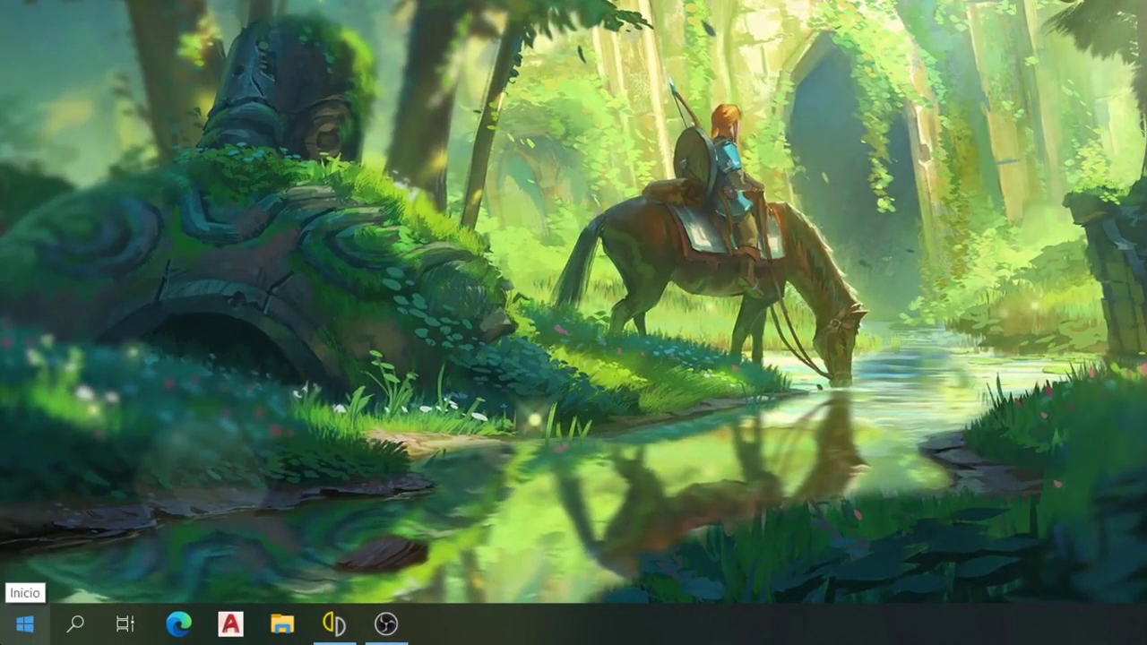
Open Windows' advanced system settings, close the system information window and bring the System Properties dialog fully into view.
{"action": "right_click", "coordinate": [18, 630]}
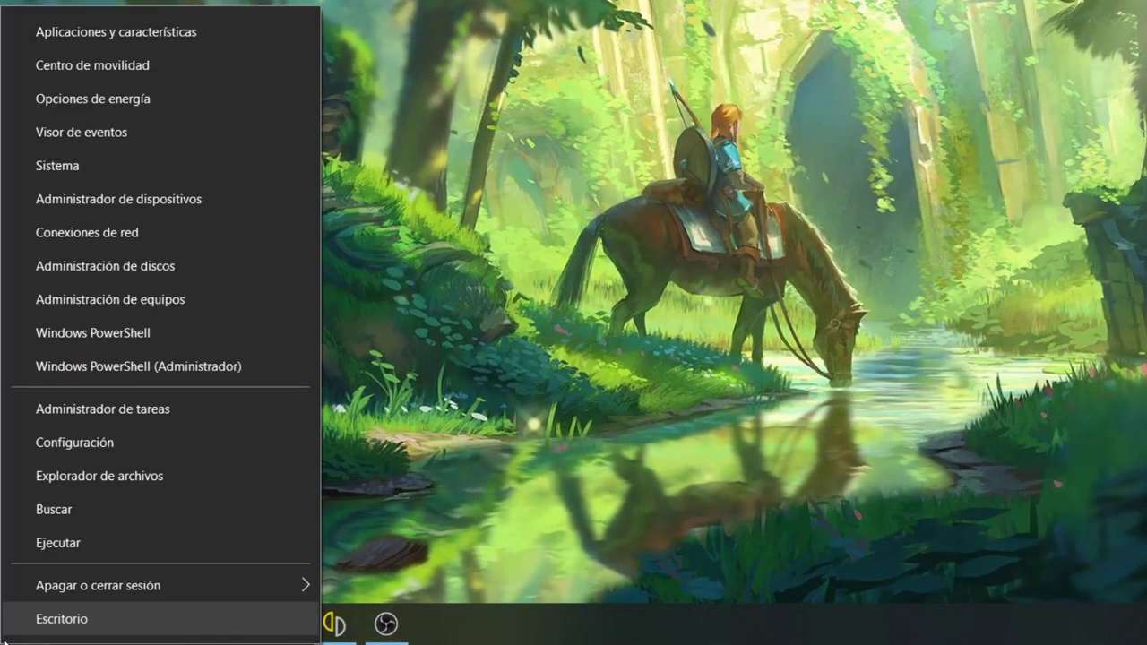
{"action": "left_click", "coordinate": [101, 172]}
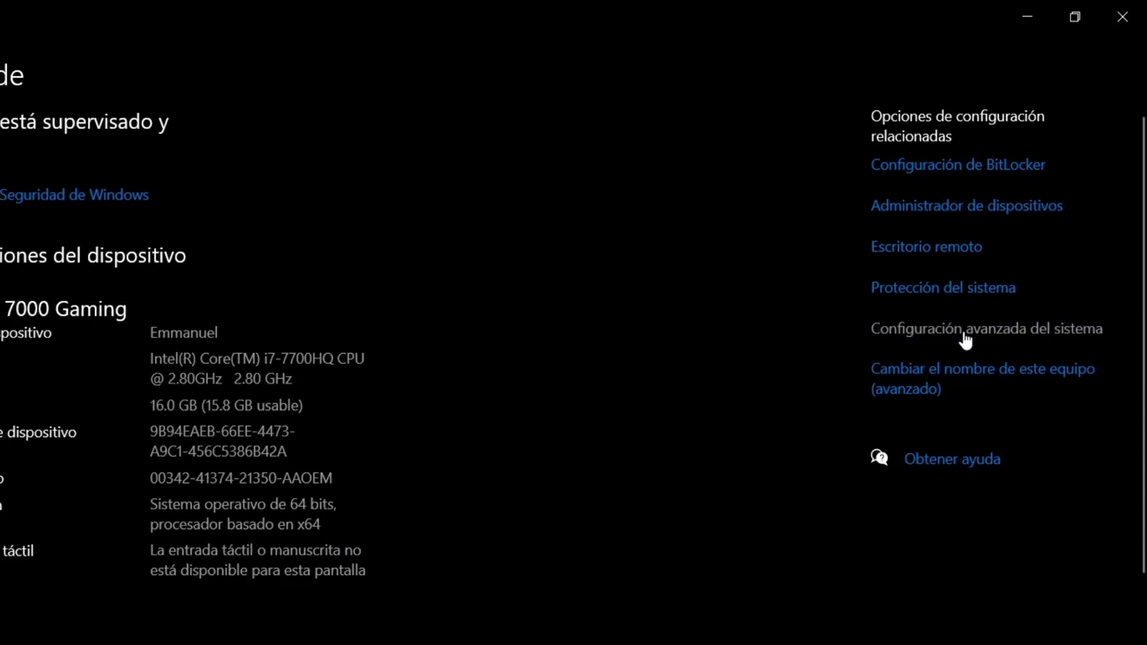
{"action": "left_click", "coordinate": [964, 332]}
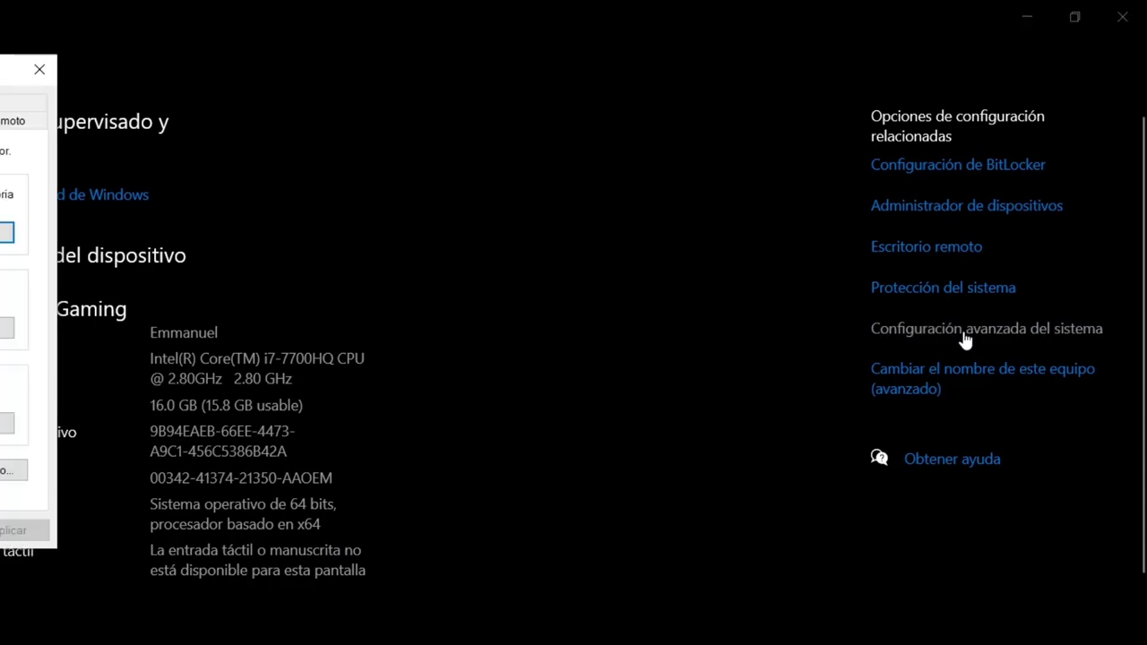
{"action": "left_click", "coordinate": [1122, 18]}
{"action": "left_click_drag", "start_coordinate": [2, 78], "coordinate": [514, 112]}
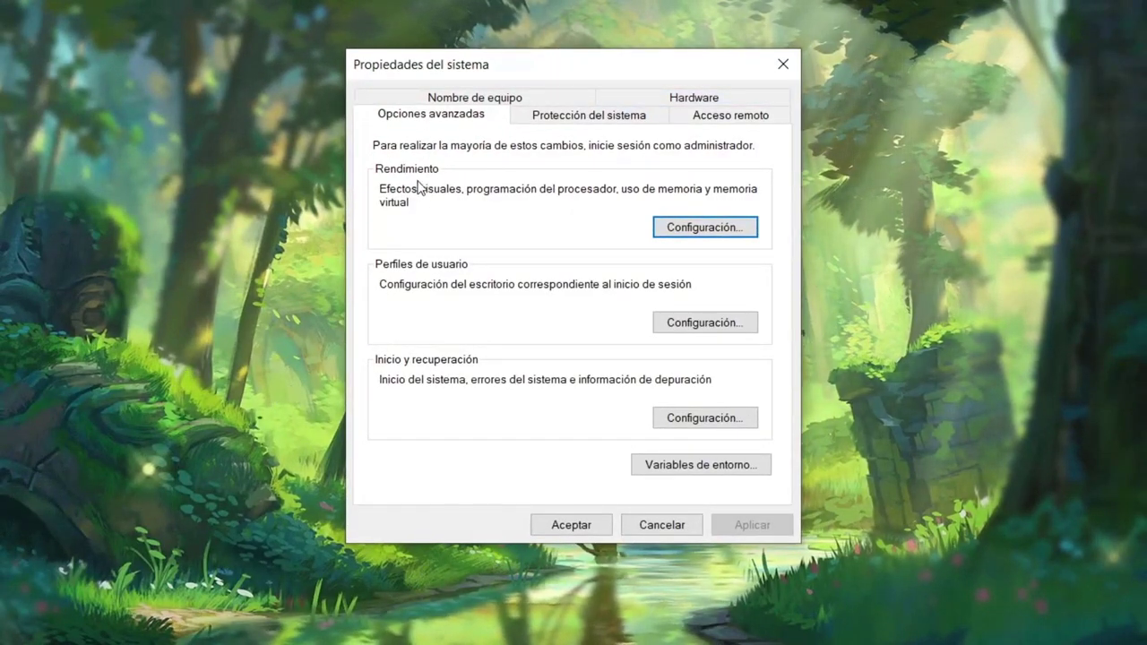
Open the virtual memory settings within the advanced performance options of System Properties.
{"action": "left_click", "coordinate": [705, 228]}
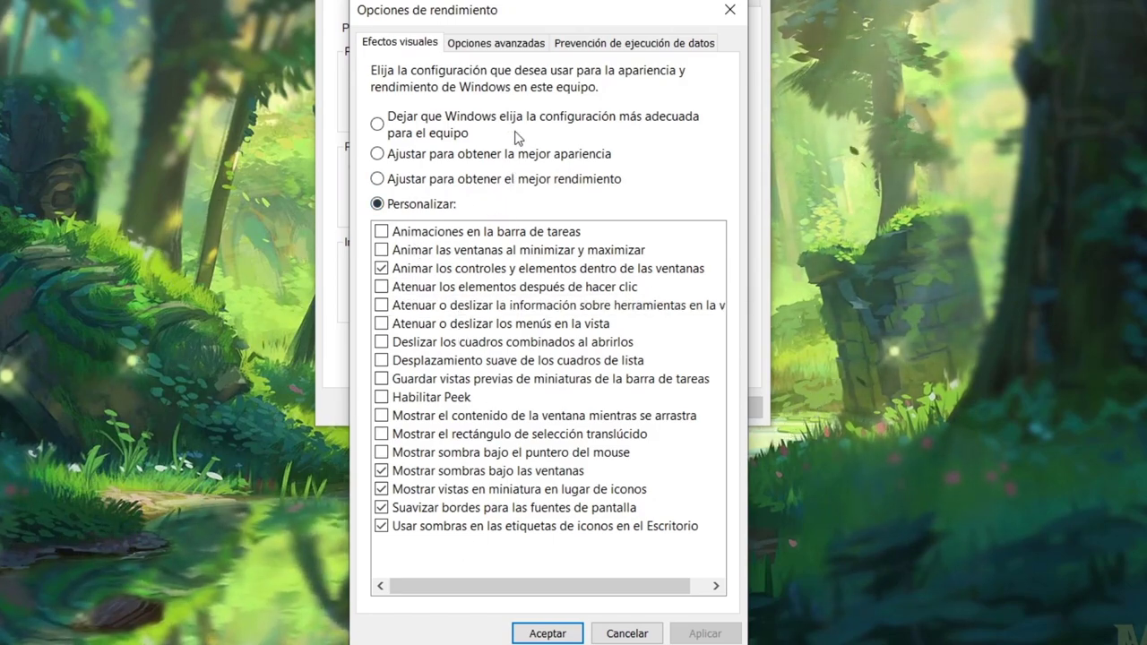
{"action": "left_click", "coordinate": [498, 45]}
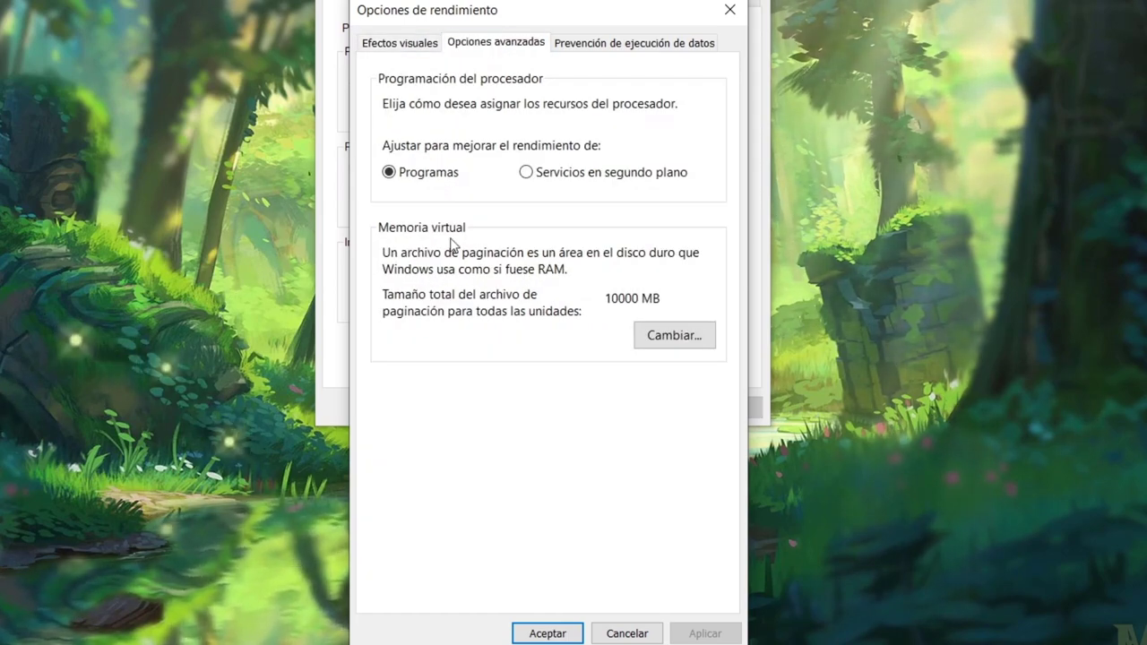
{"action": "left_click", "coordinate": [683, 341]}
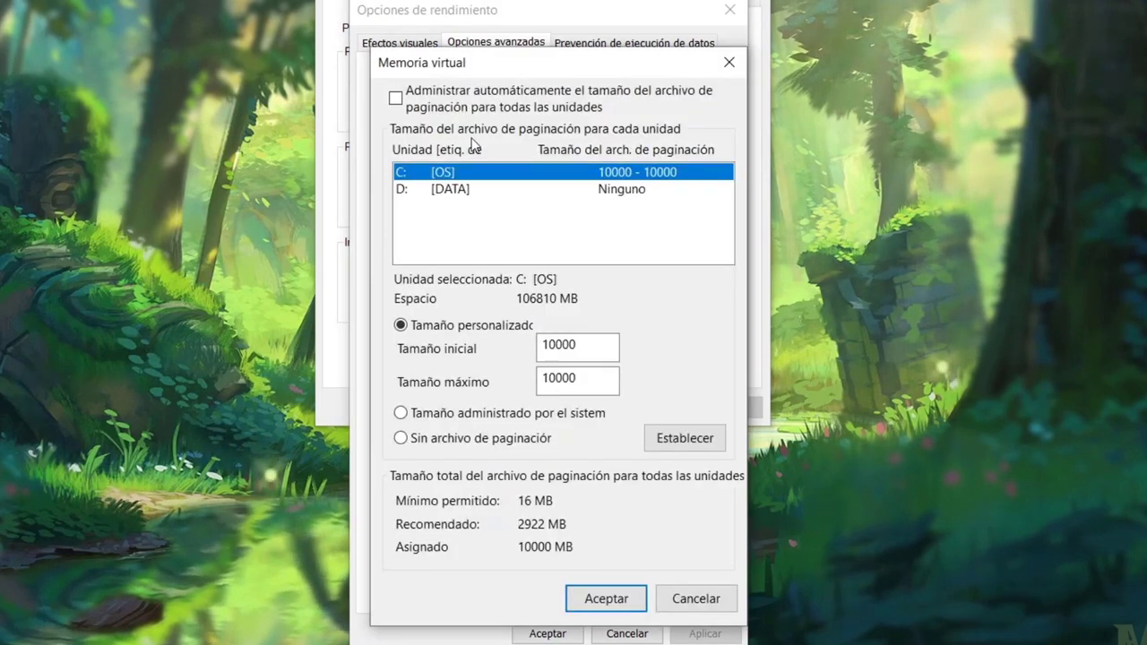
Turn automatic paging file management on and off again, and accept the virtual memory, performance and system property dialogs.
{"action": "left_click", "coordinate": [397, 99]}
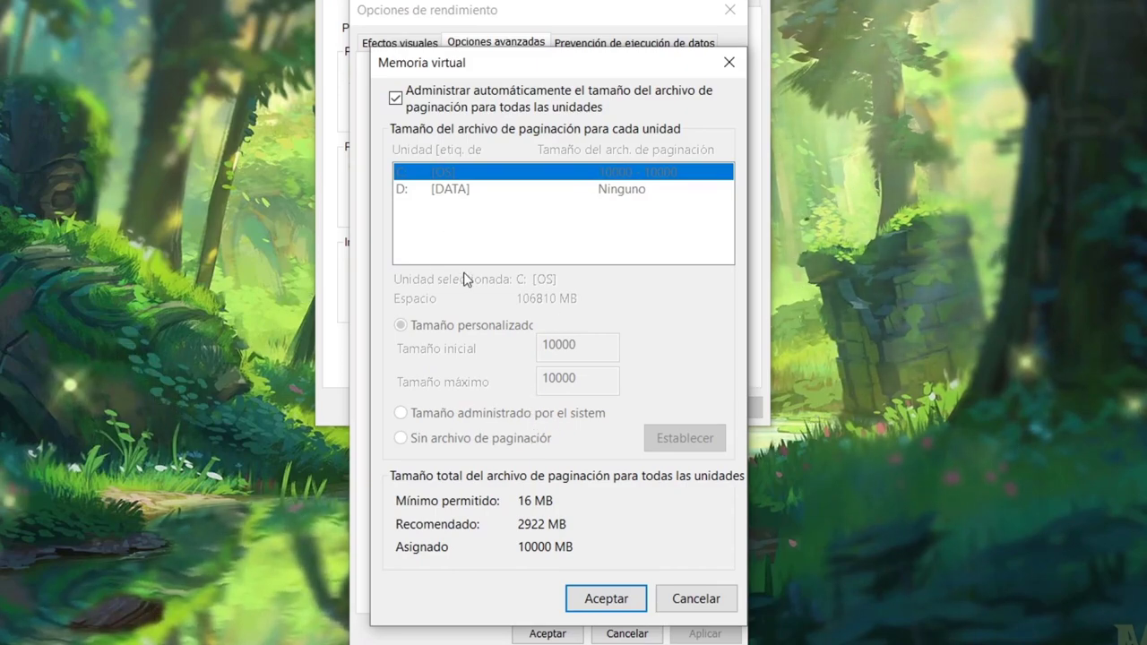
{"action": "left_click", "coordinate": [396, 100]}
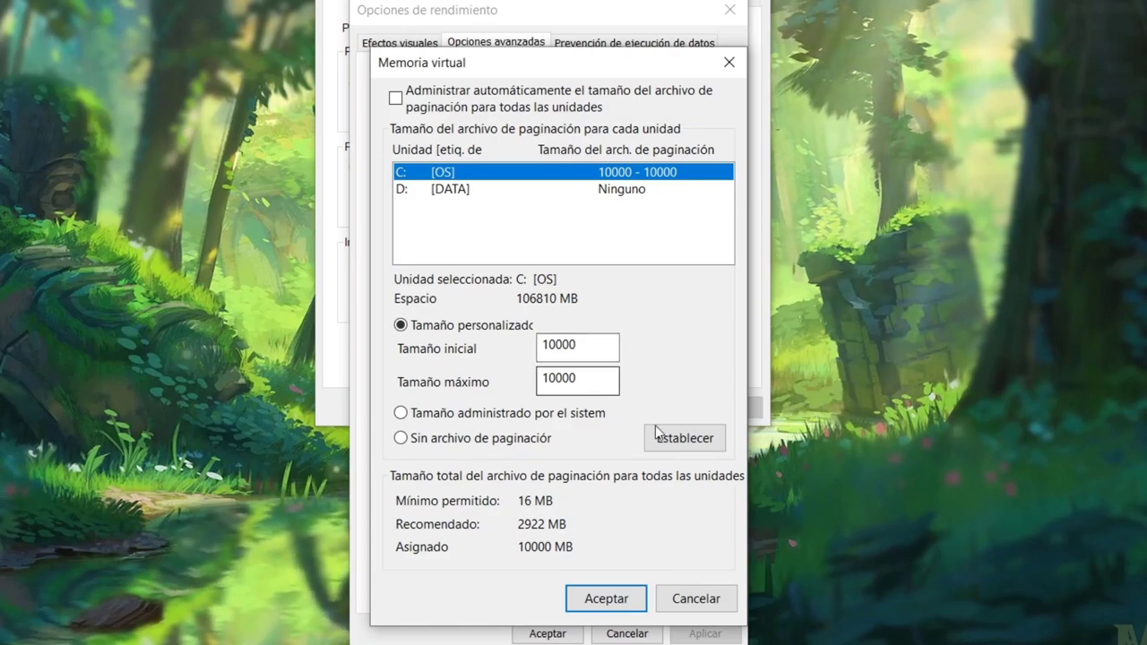
{"action": "left_click", "coordinate": [606, 597]}
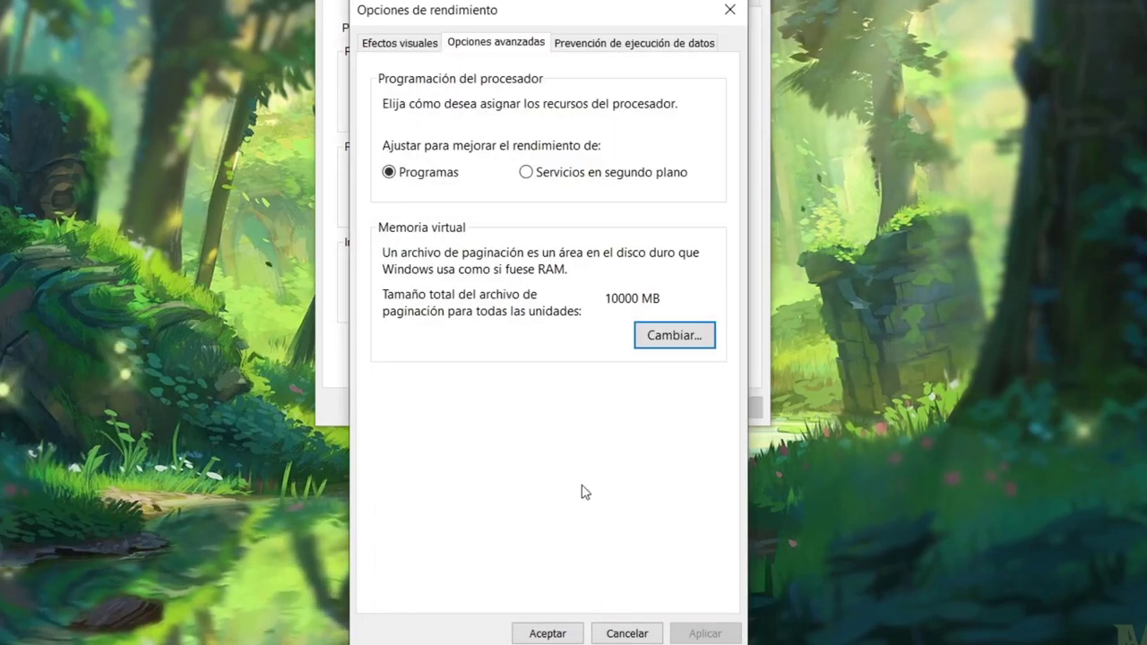
{"action": "left_click", "coordinate": [565, 635]}
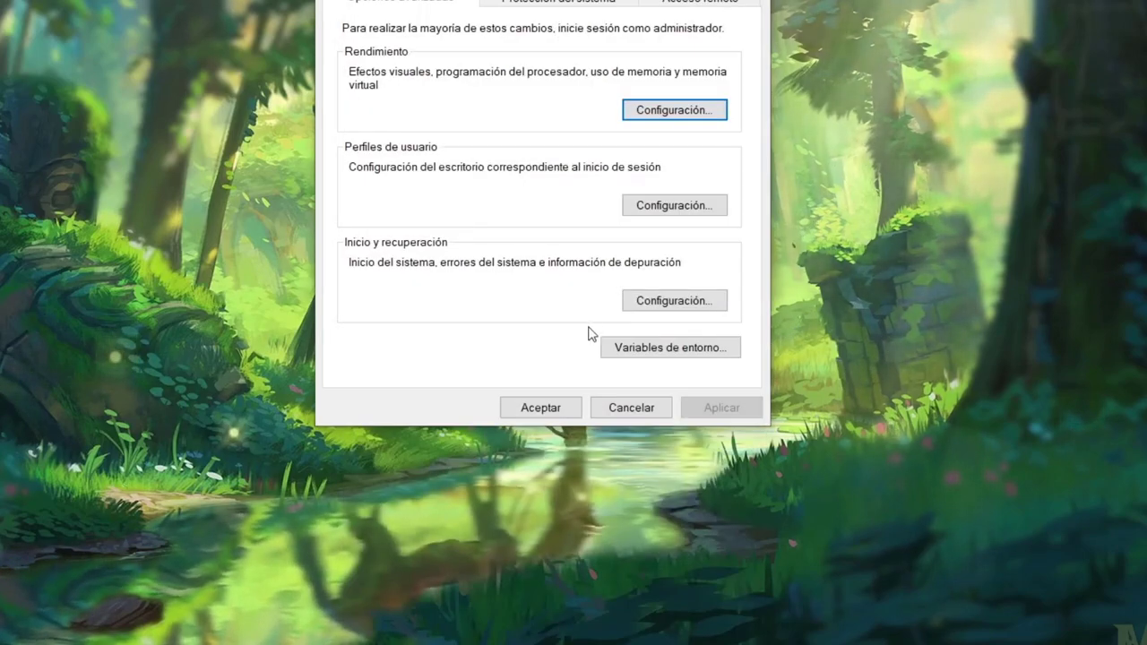
{"action": "left_click", "coordinate": [541, 405]}
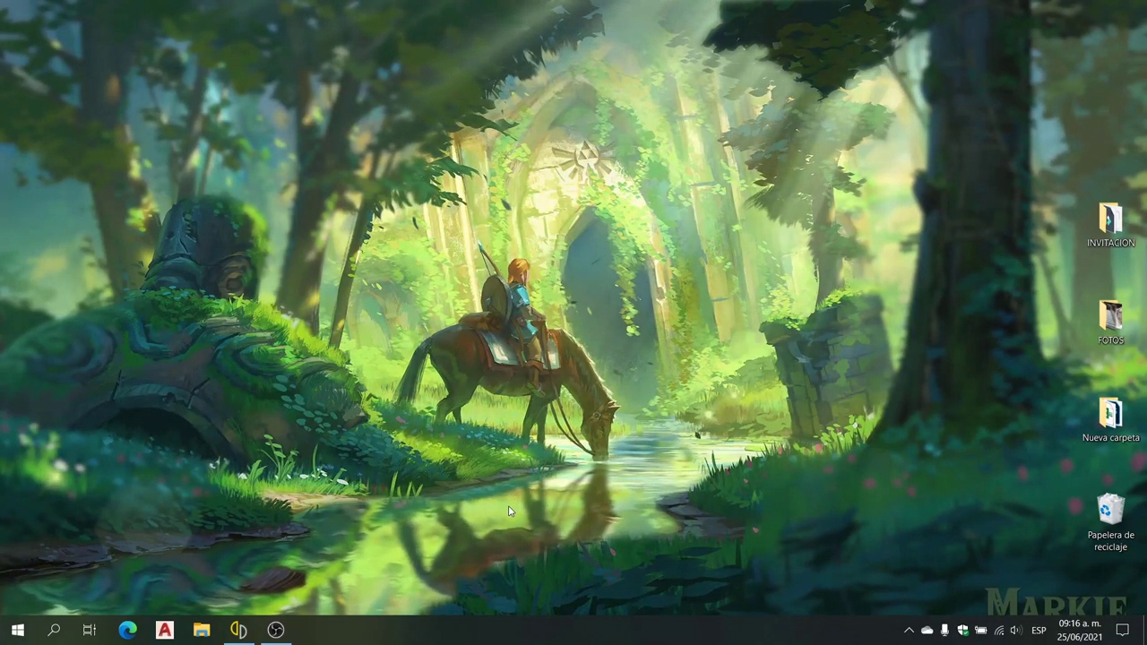
Switch back to the yuzu emulator and its game list.
{"action": "mouse_move", "coordinate": [240, 632]}
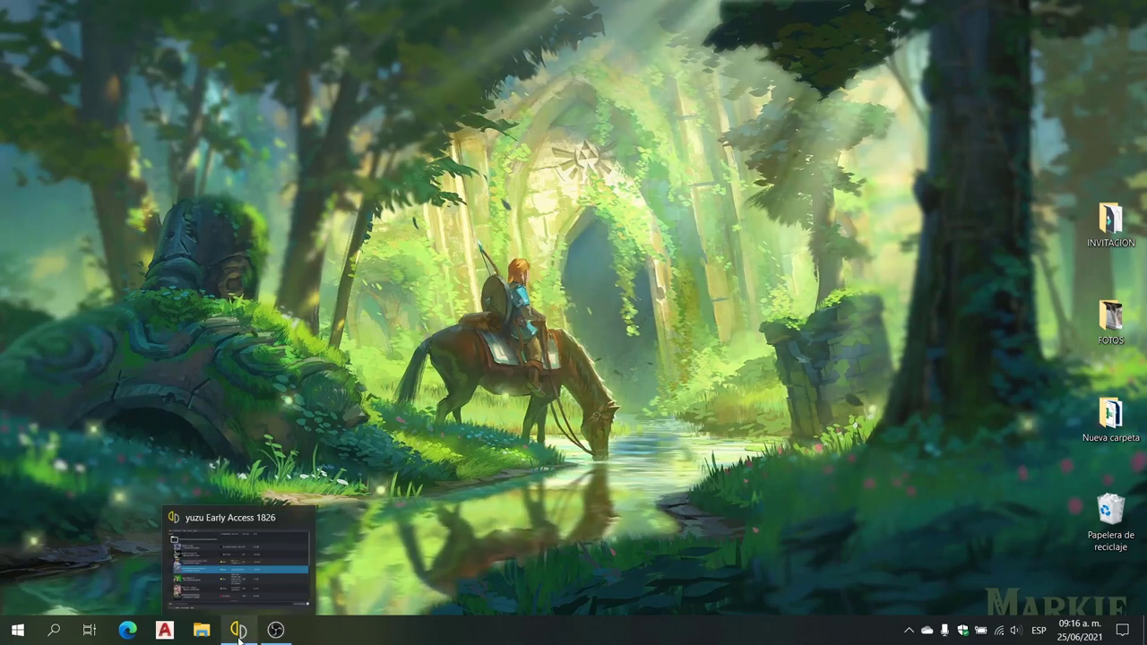
{"action": "left_click", "coordinate": [239, 631]}
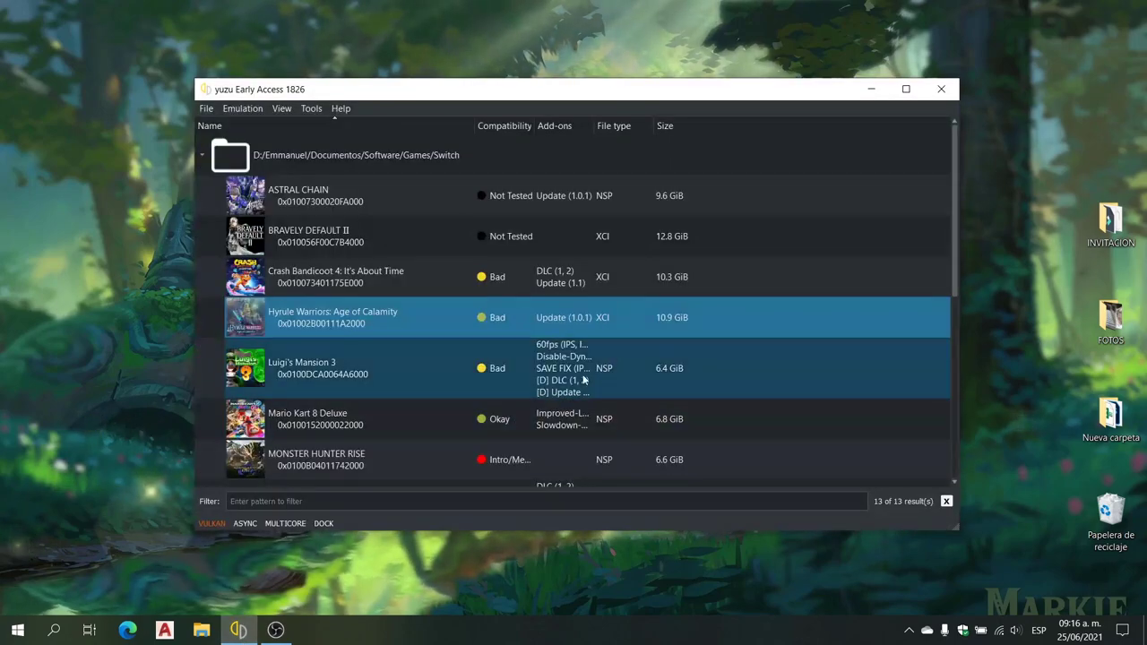